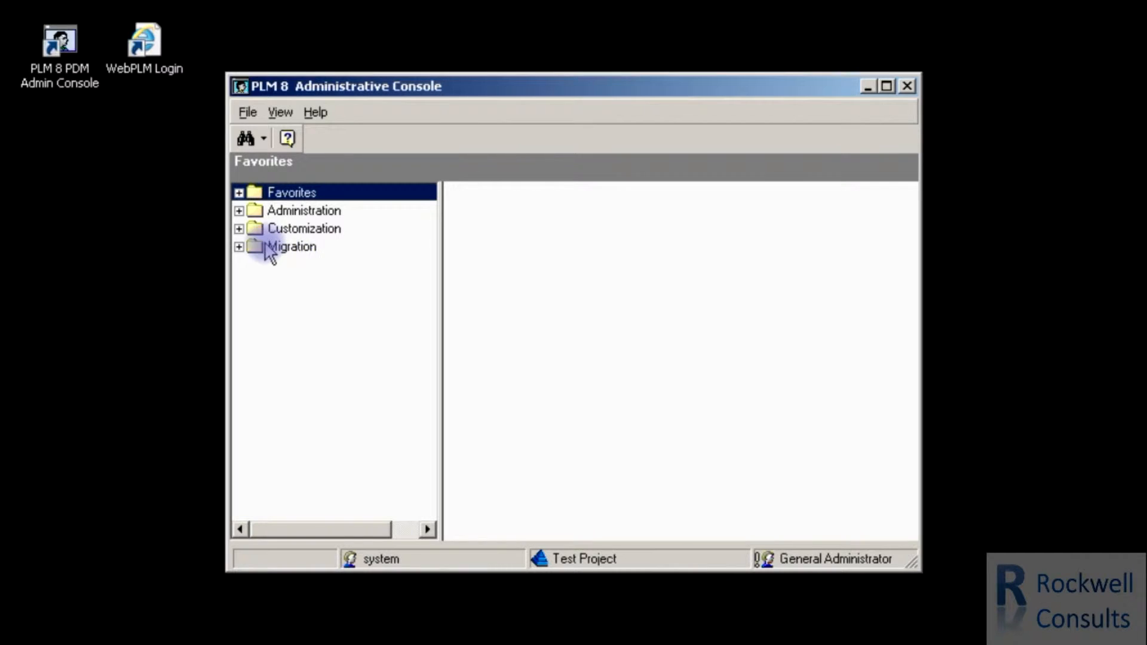
- Open the Workflow Templates list in the system settings of the Administration tree
click(239, 211)
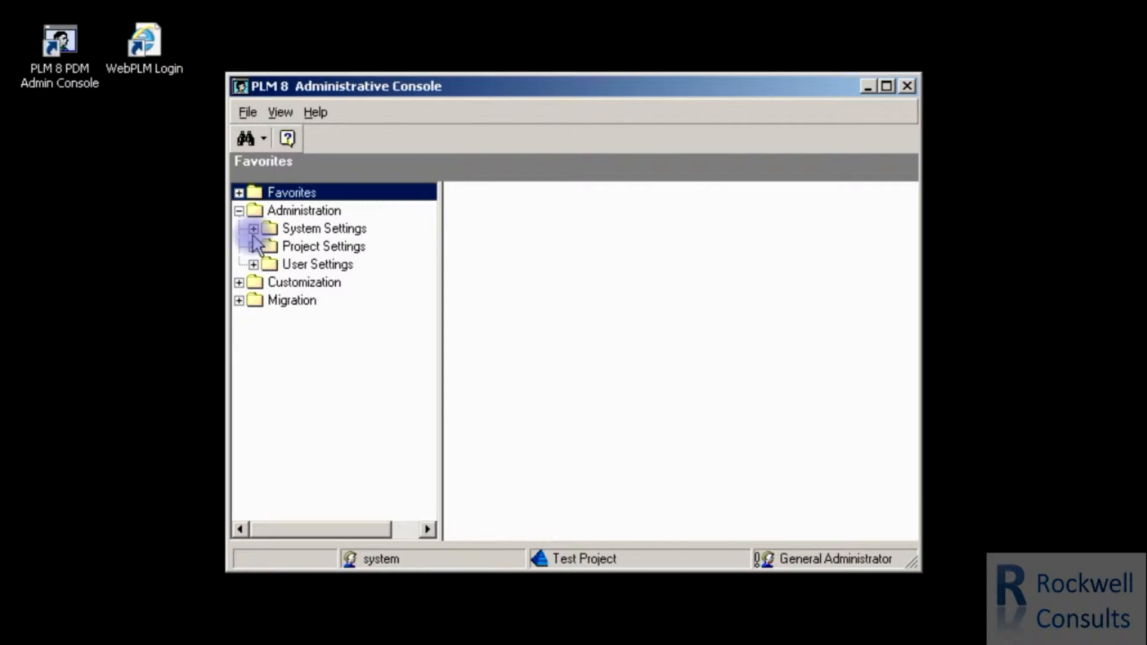
click(254, 229)
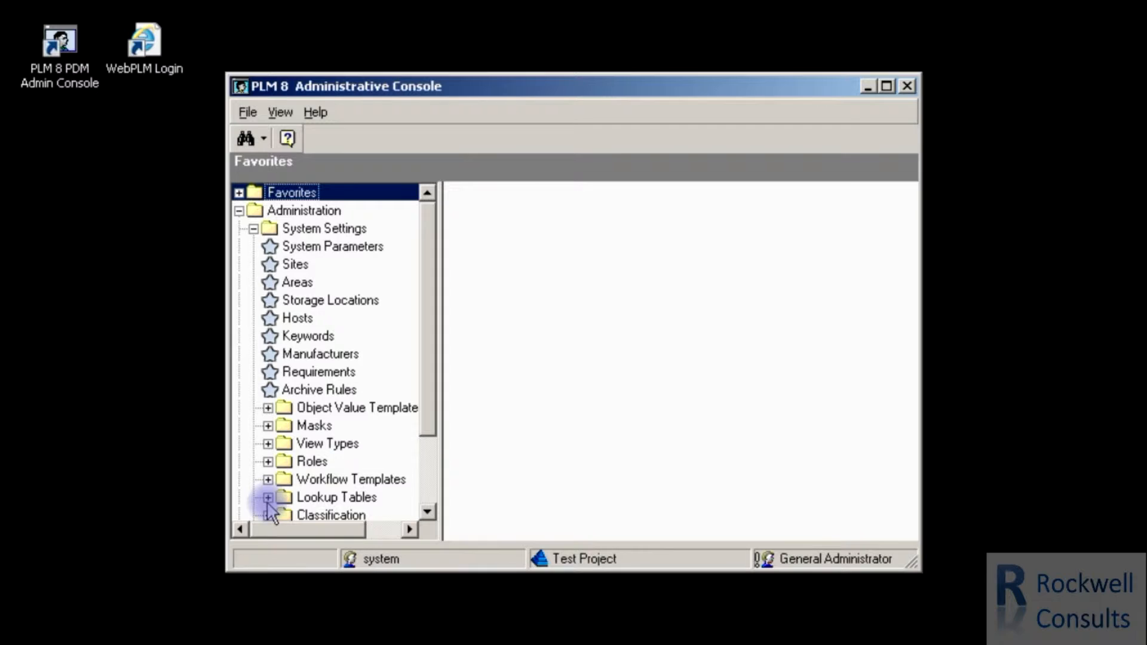
click(268, 480)
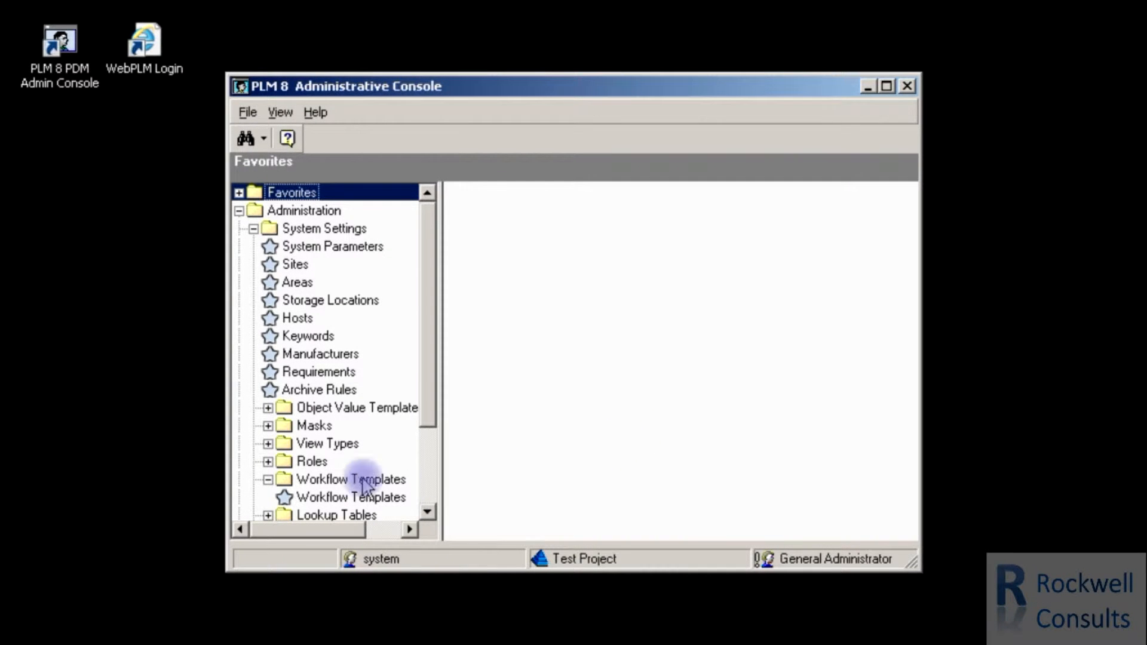
click(320, 502)
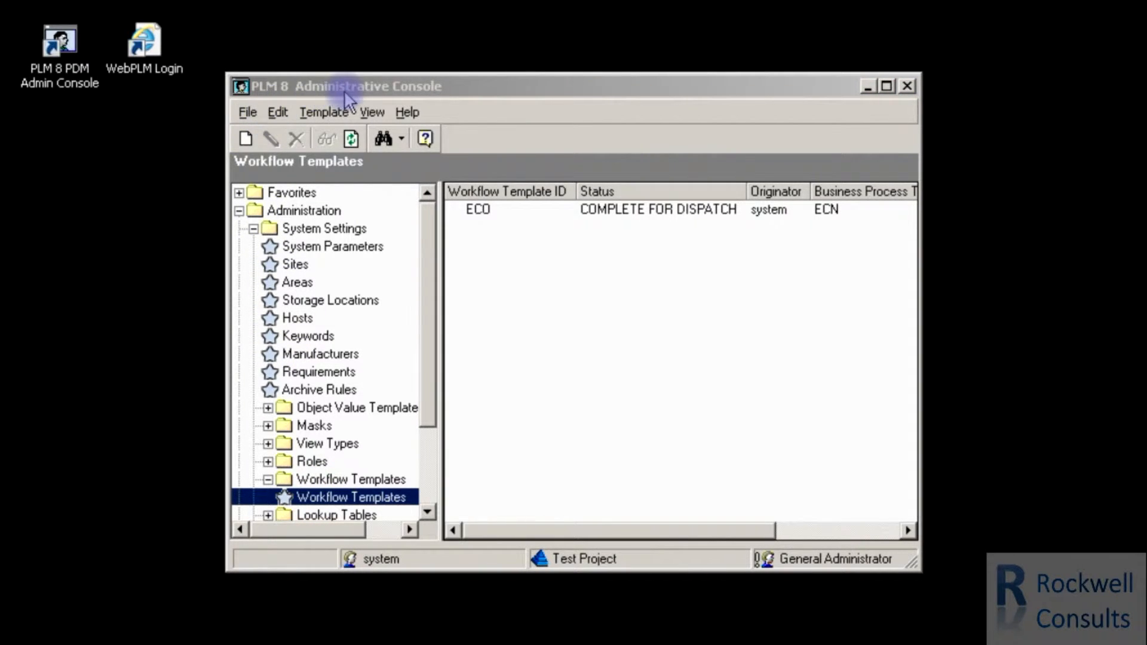
- Create a workflow template with ID ECO2 and description "Eng Change Order", keeping the ECN business process type
click(245, 139)
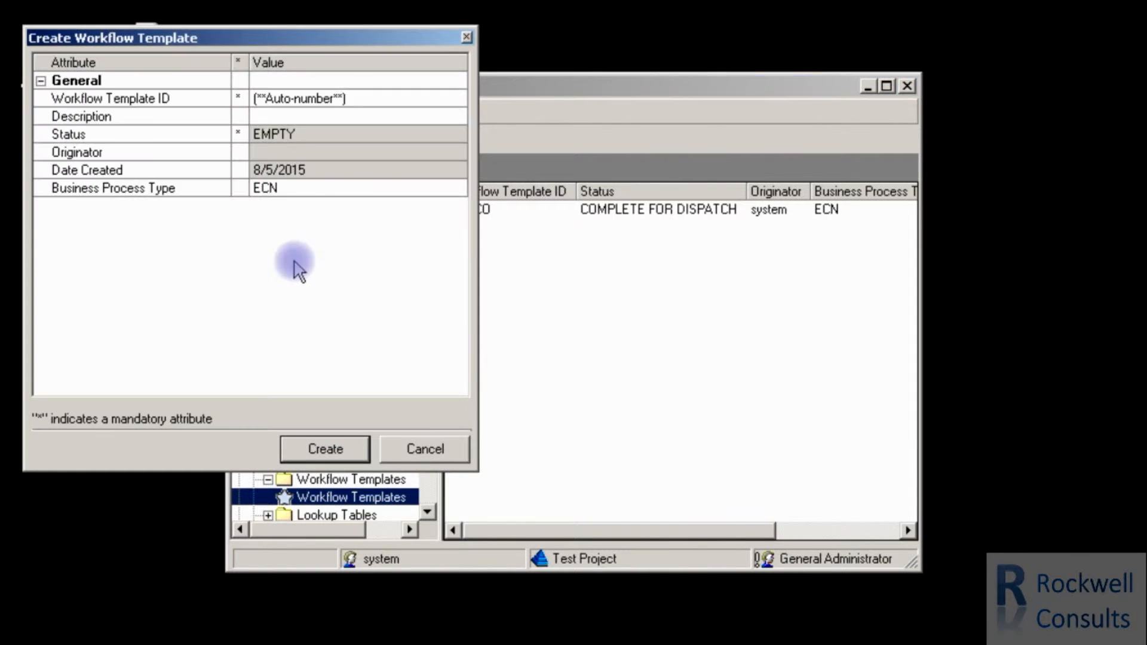
click(365, 106)
click(365, 98)
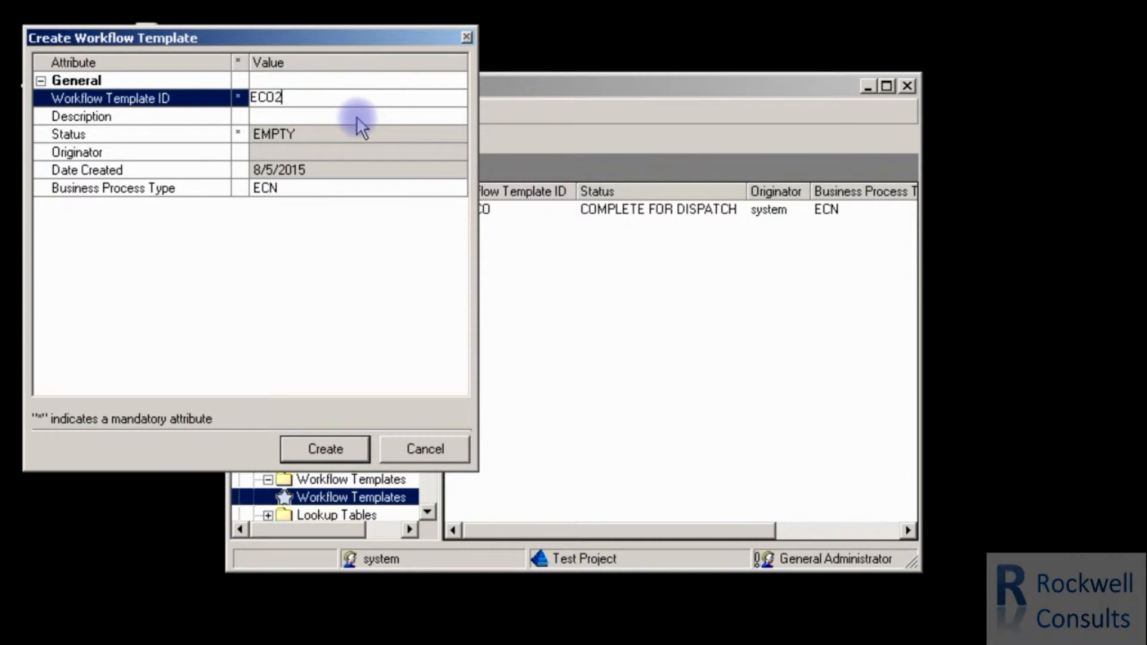
click(357, 116)
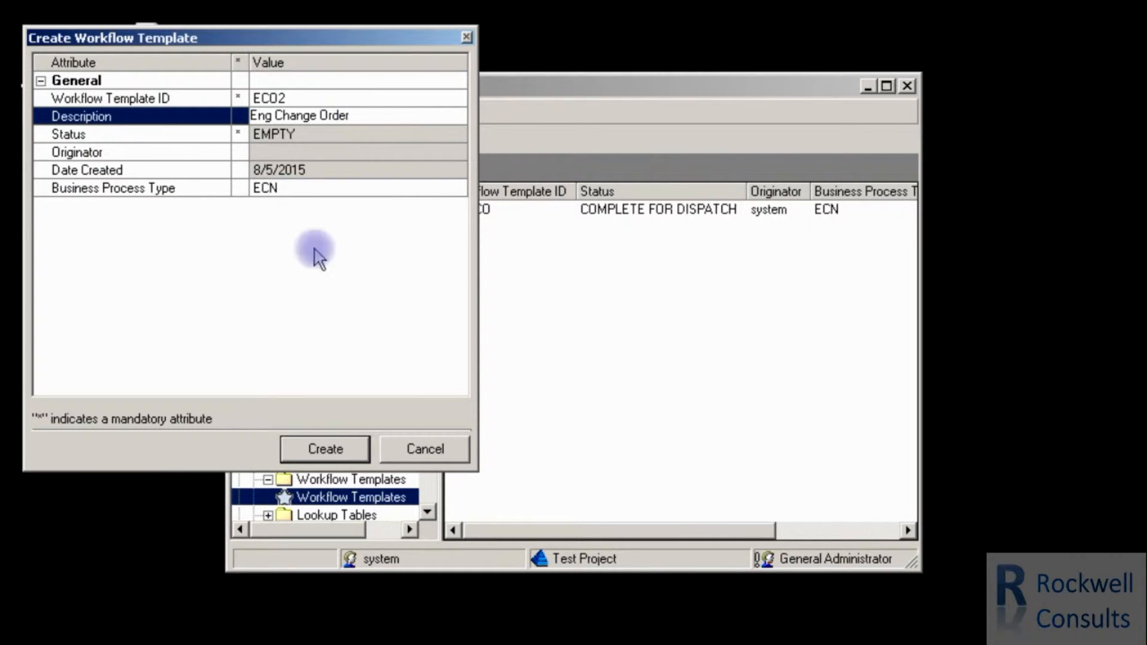
click(328, 449)
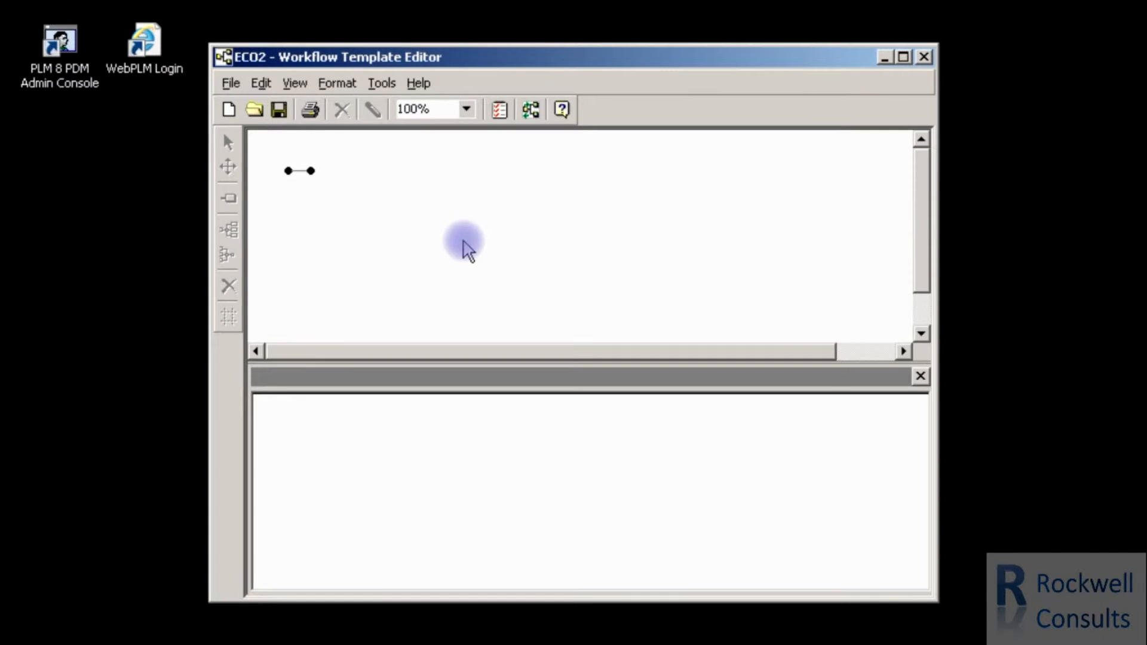
- Move and enlarge the Workflow Template Editor window so that it fills the screen
drag(516, 56, 311, 15)
drag(728, 556, 1139, 633)
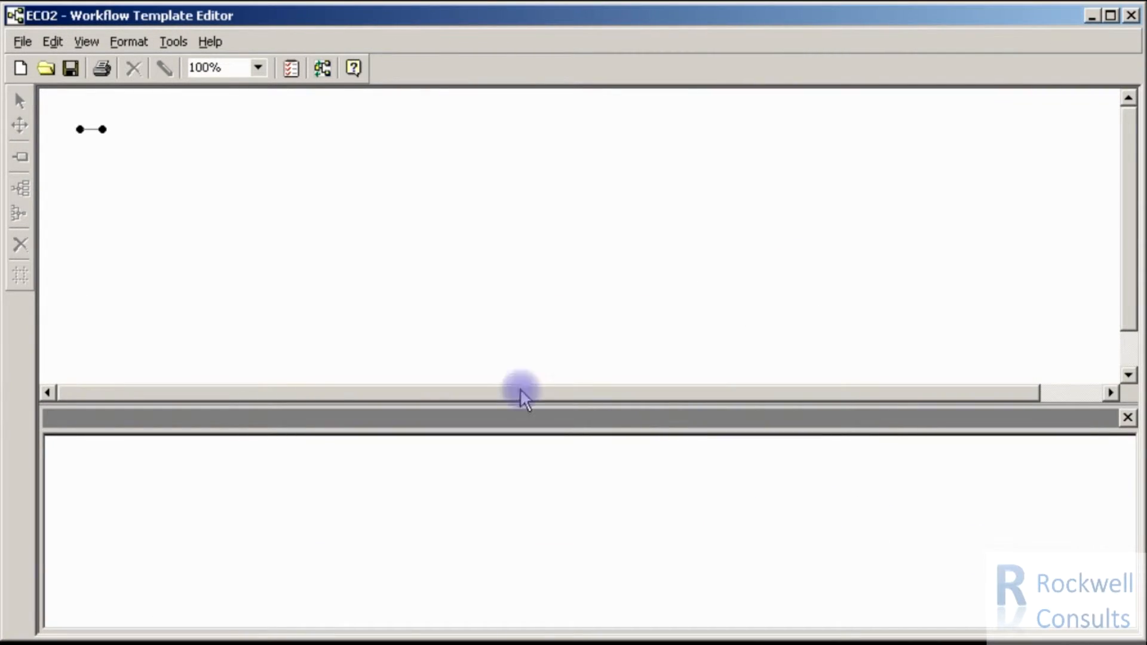
drag(554, 16, 588, 283)
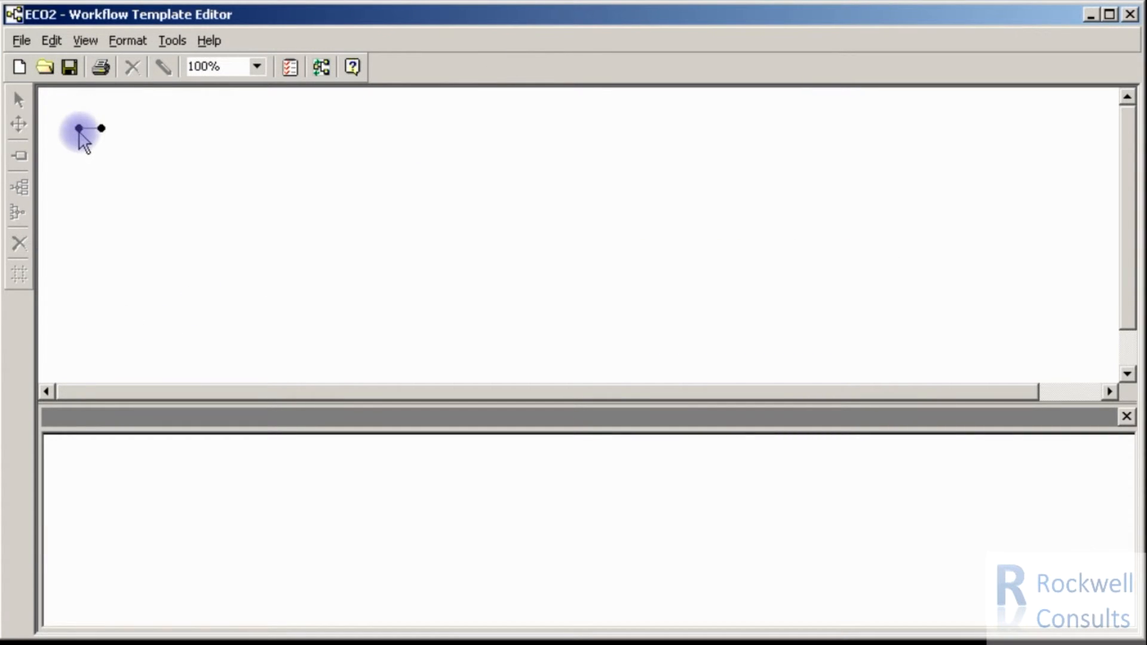
- Add a User step named 1 on the line between the workflow's start and end points
mouse_move(79, 129)
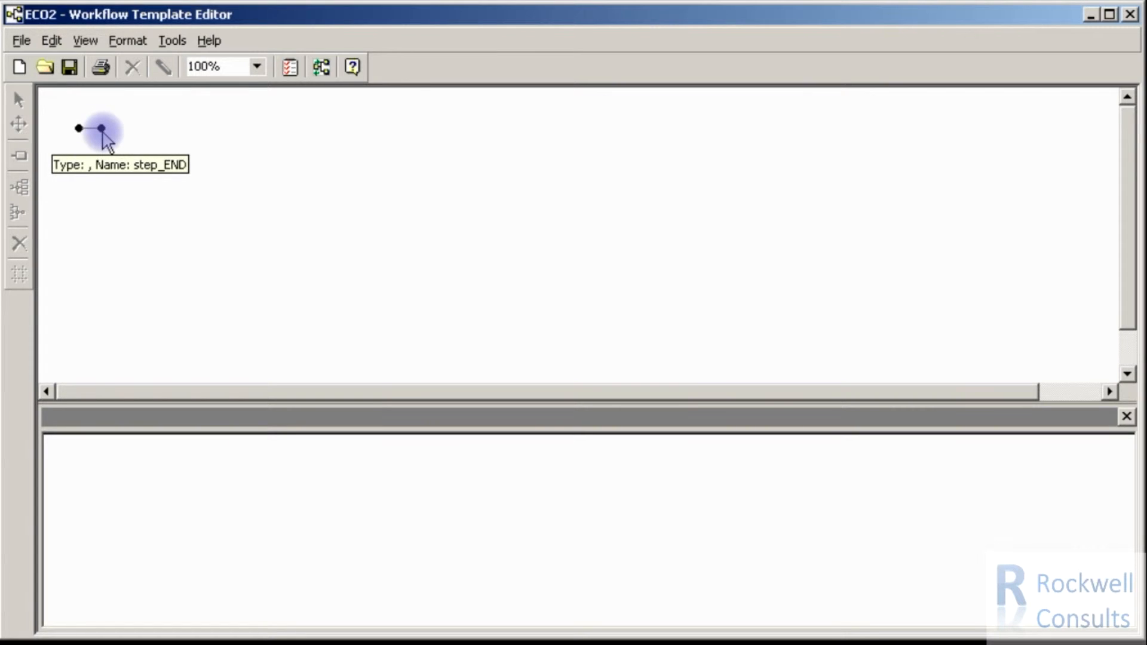
click(92, 129)
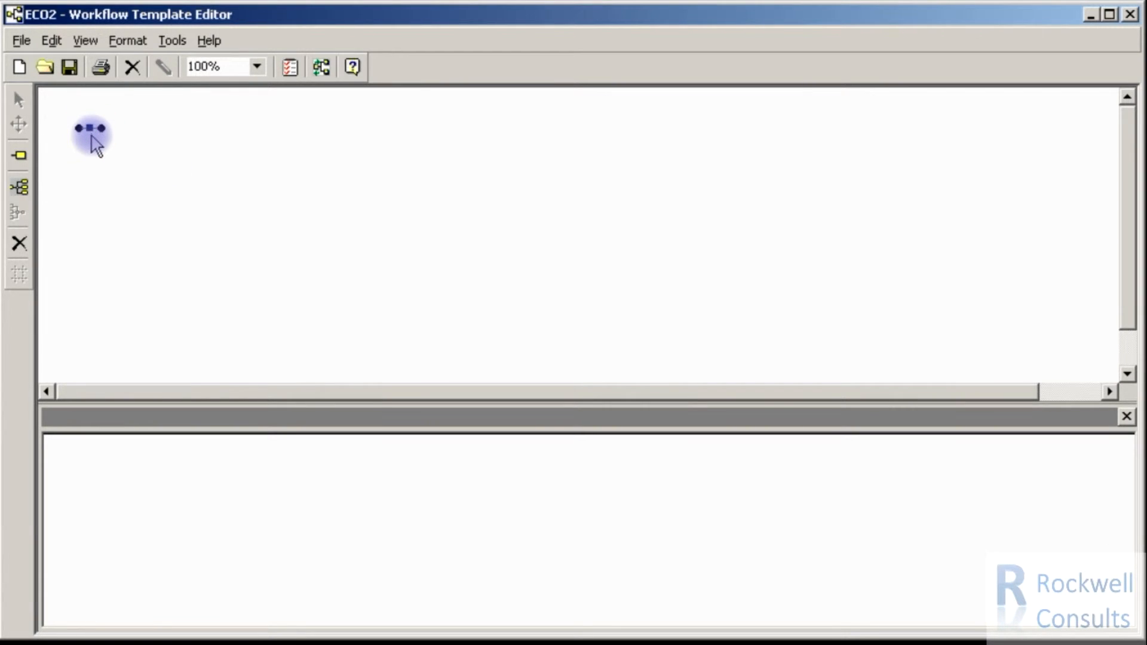
click(20, 157)
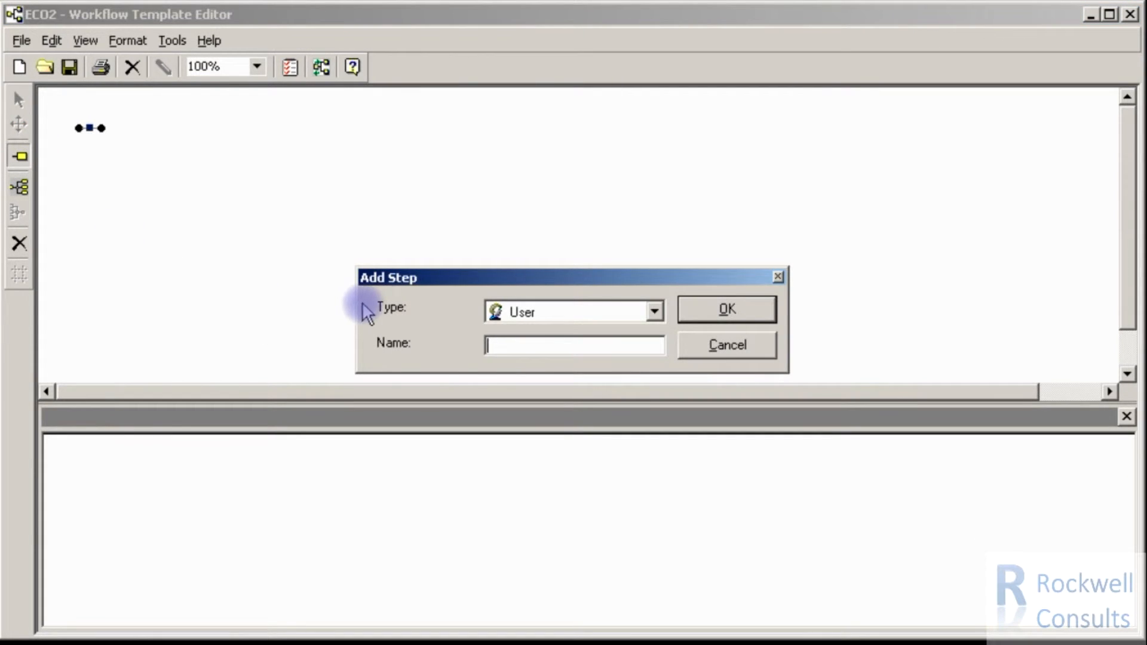
click(655, 309)
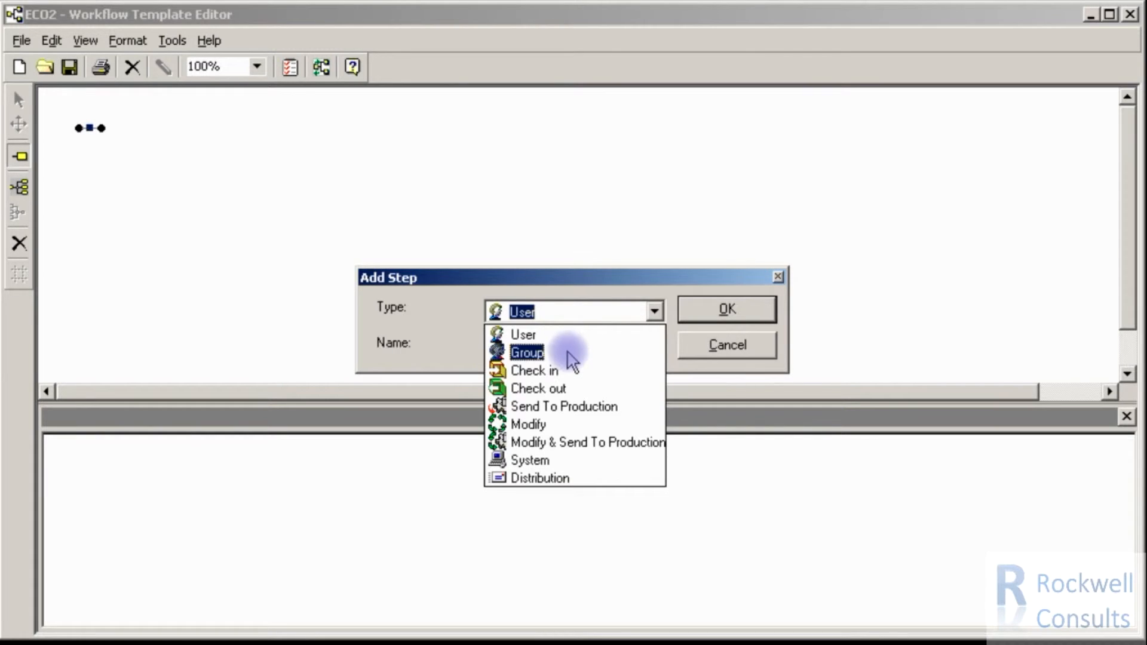
click(605, 335)
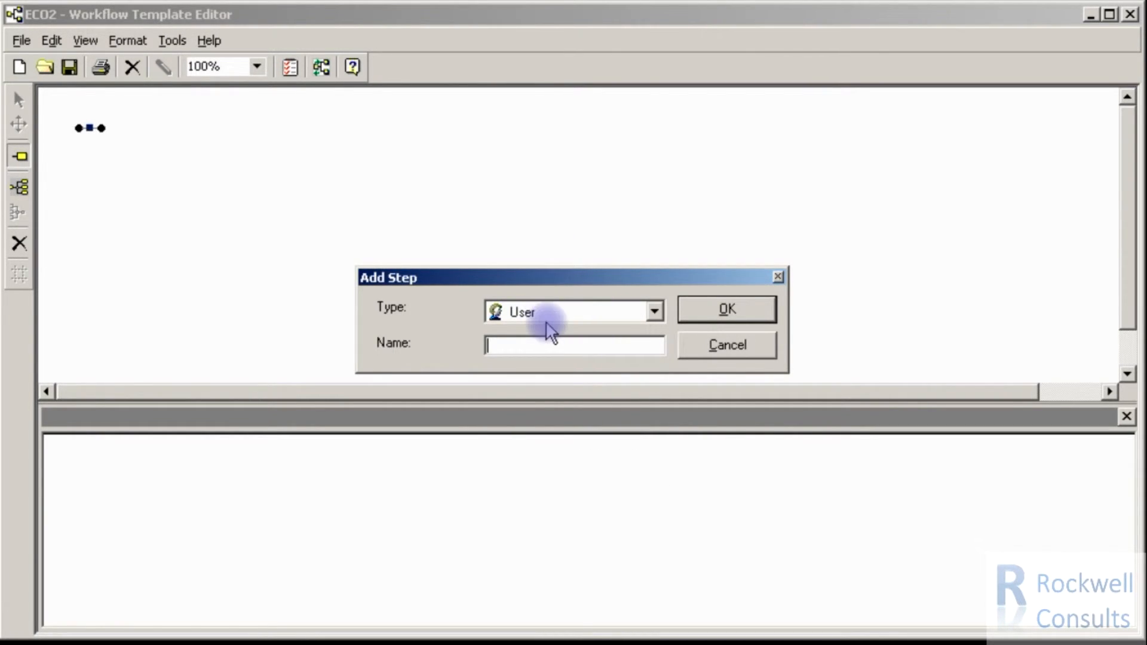
click(724, 311)
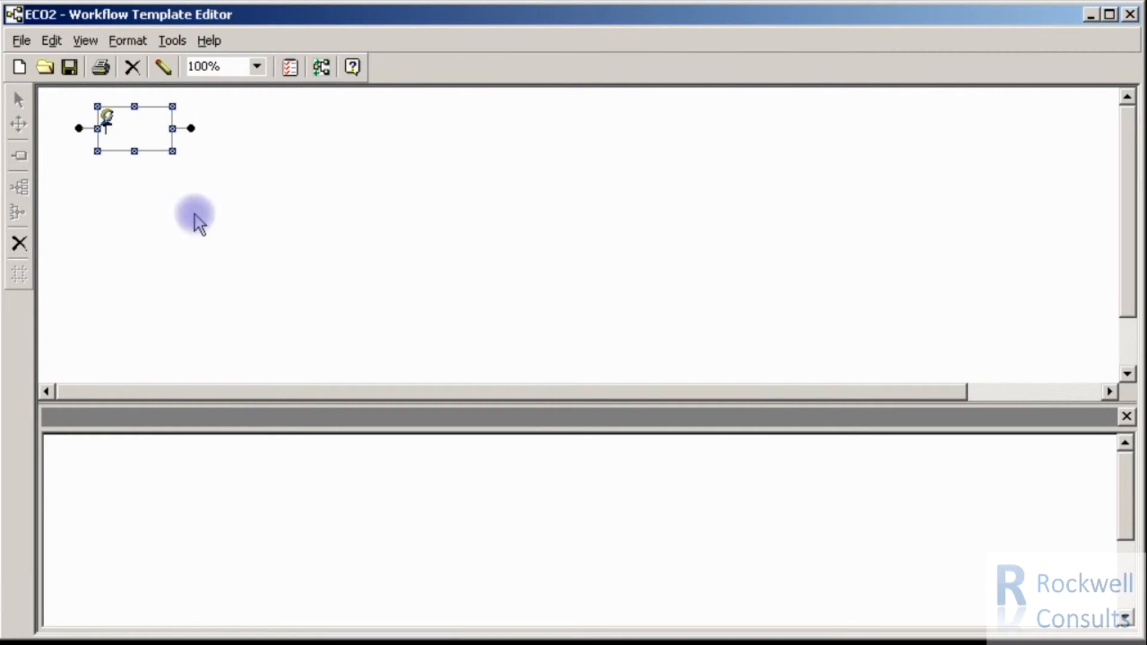
- Add a Group step named 2 between step 1 and the workflow's end point
click(184, 127)
click(19, 156)
click(511, 346)
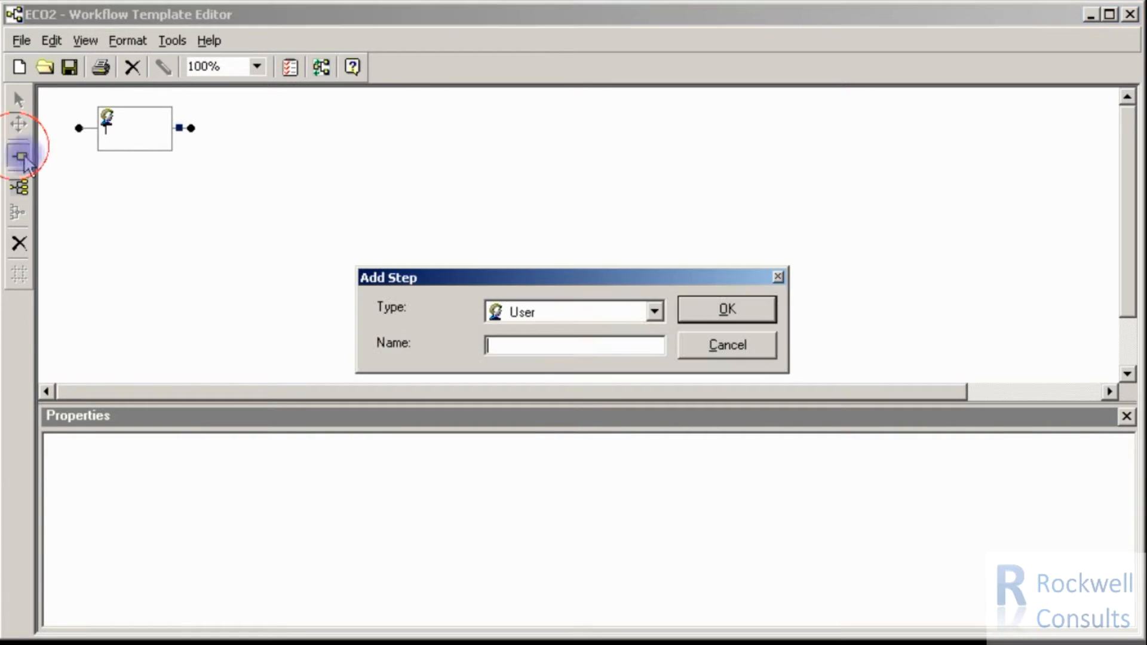
text(2)
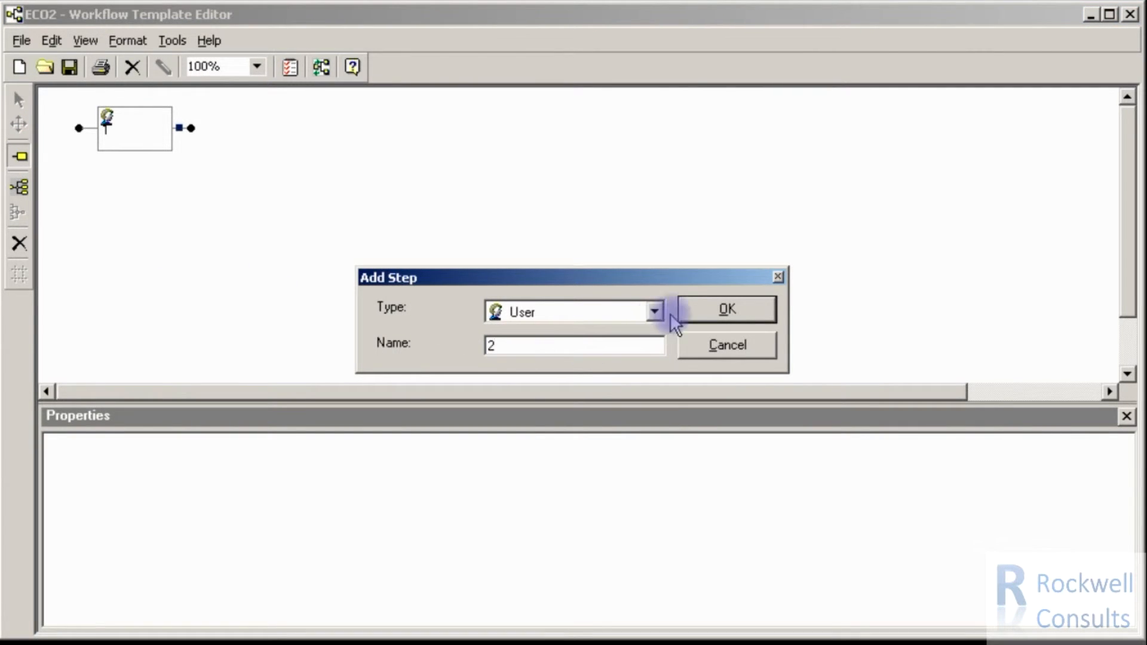
click(655, 311)
click(535, 352)
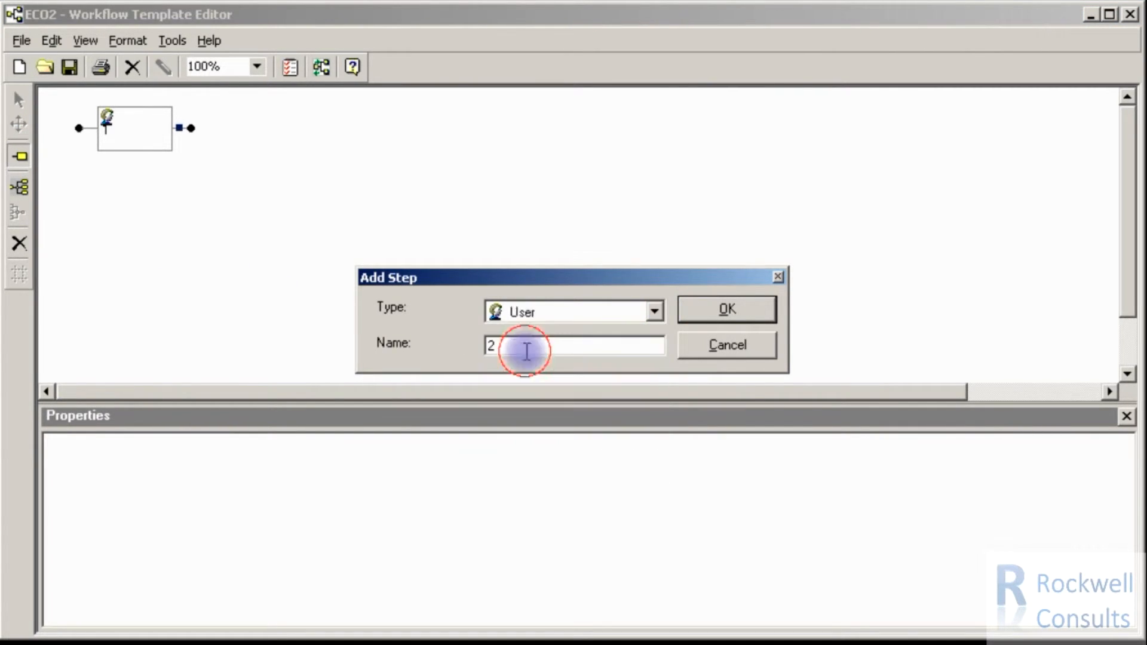
click(747, 317)
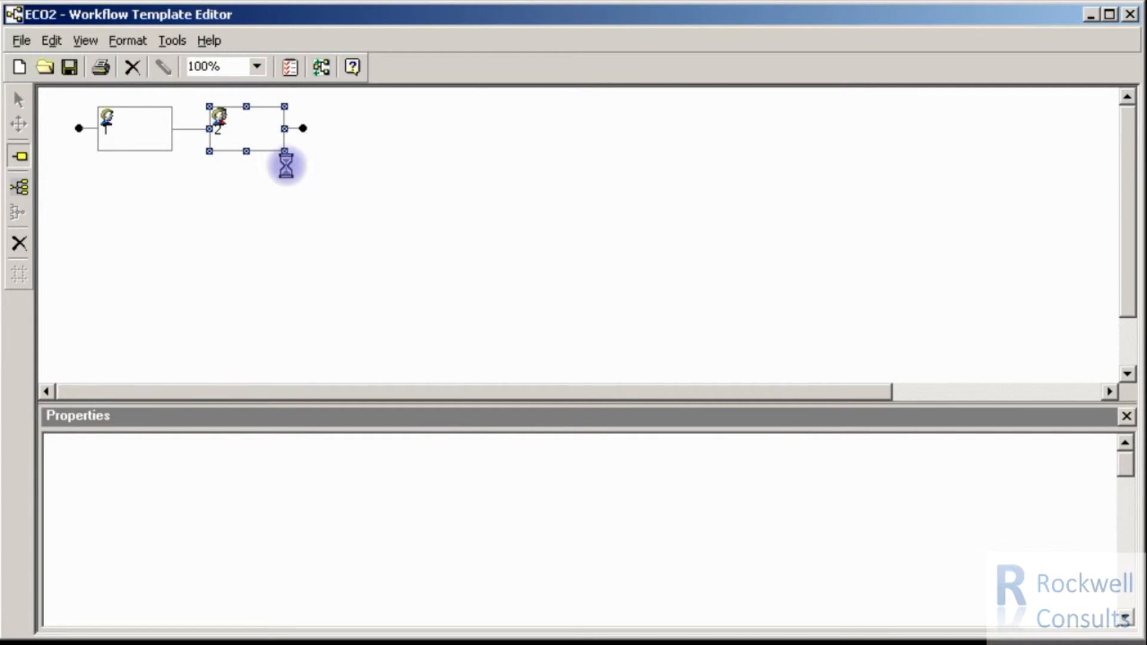
- Add a Check in step named 3 between step 2 and the workflow's end point
click(99, 209)
click(18, 155)
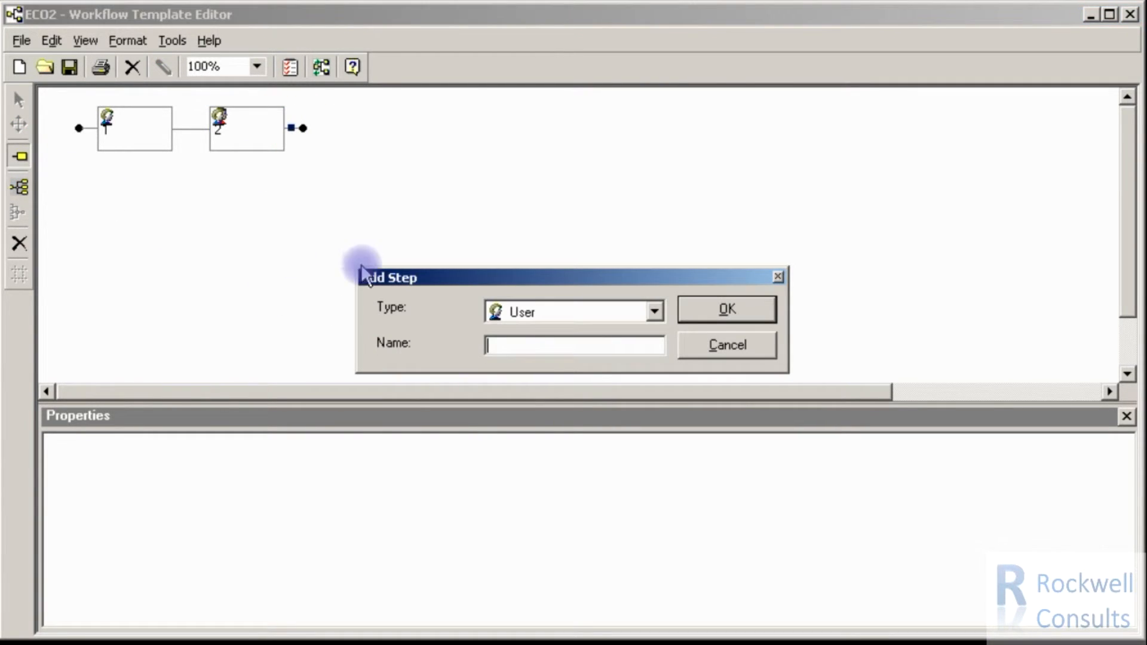
click(592, 346)
text(3)
click(655, 311)
click(533, 371)
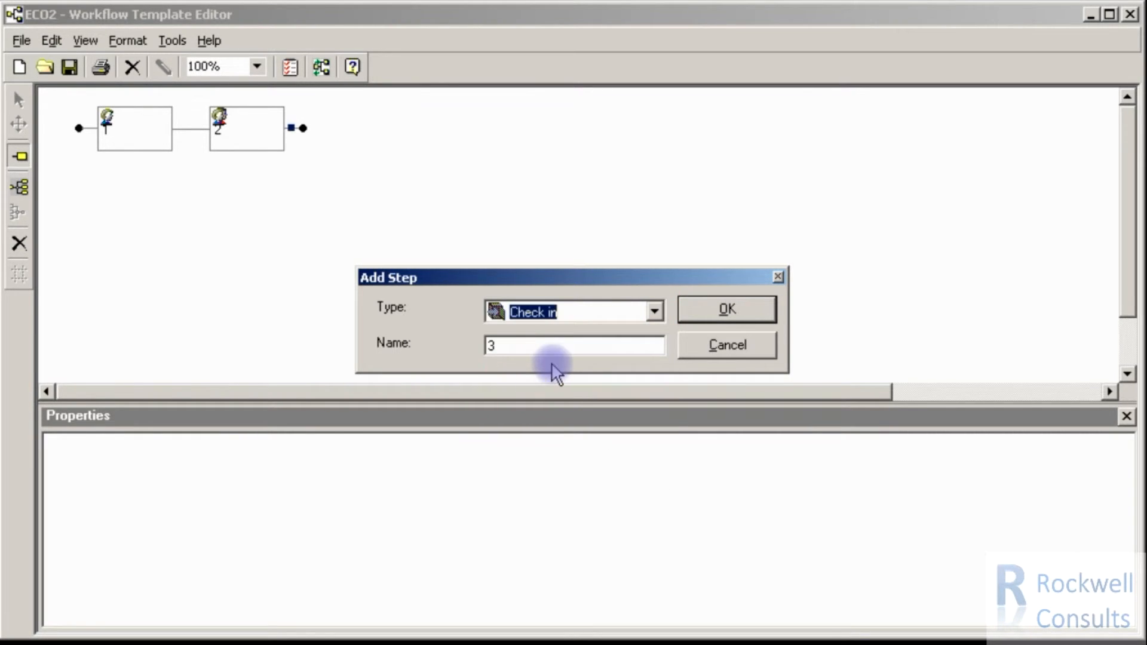
click(721, 308)
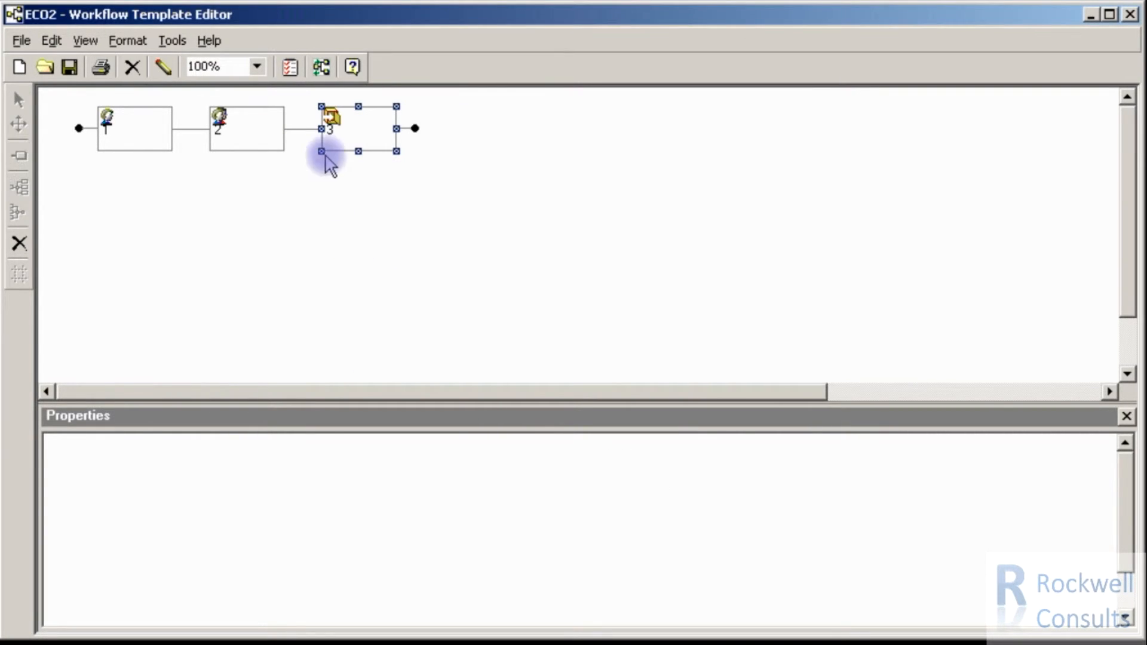
- Add a Send To Production step named 4 between step 3 and the workflow's end point
click(404, 128)
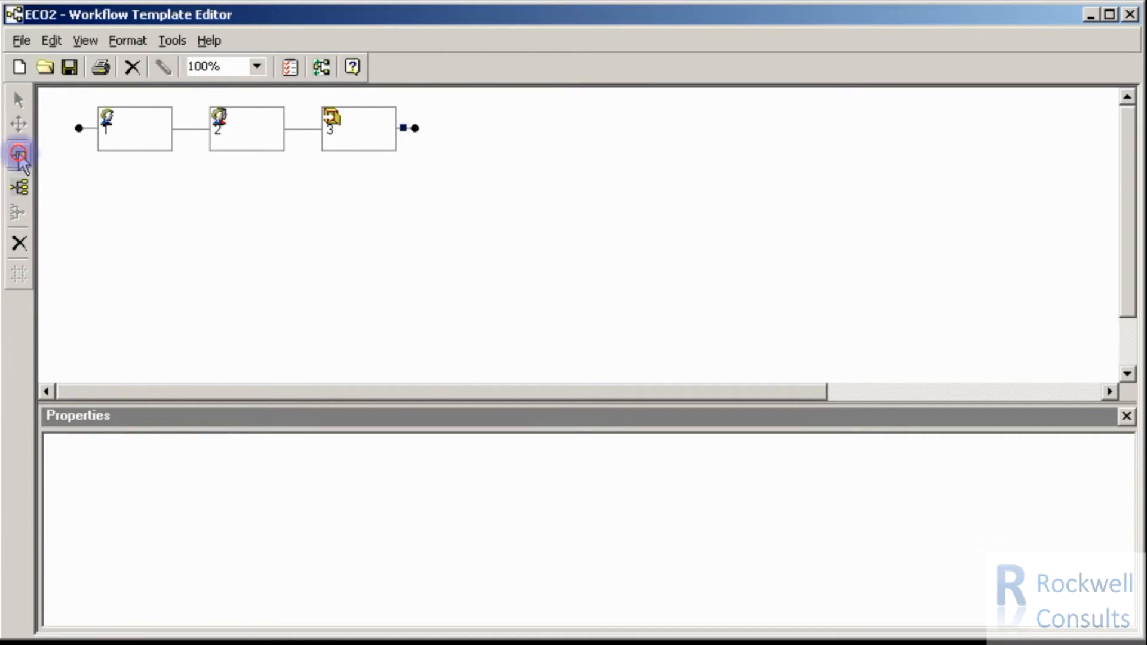
click(20, 155)
click(569, 345)
text(4)
click(654, 311)
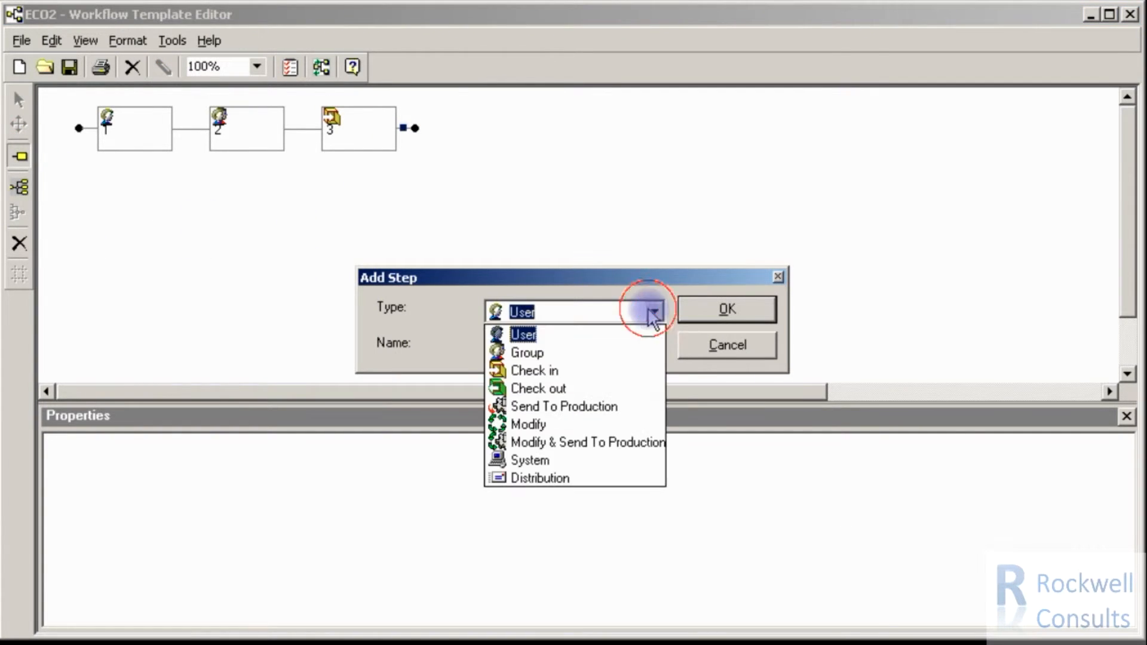
click(543, 404)
click(754, 317)
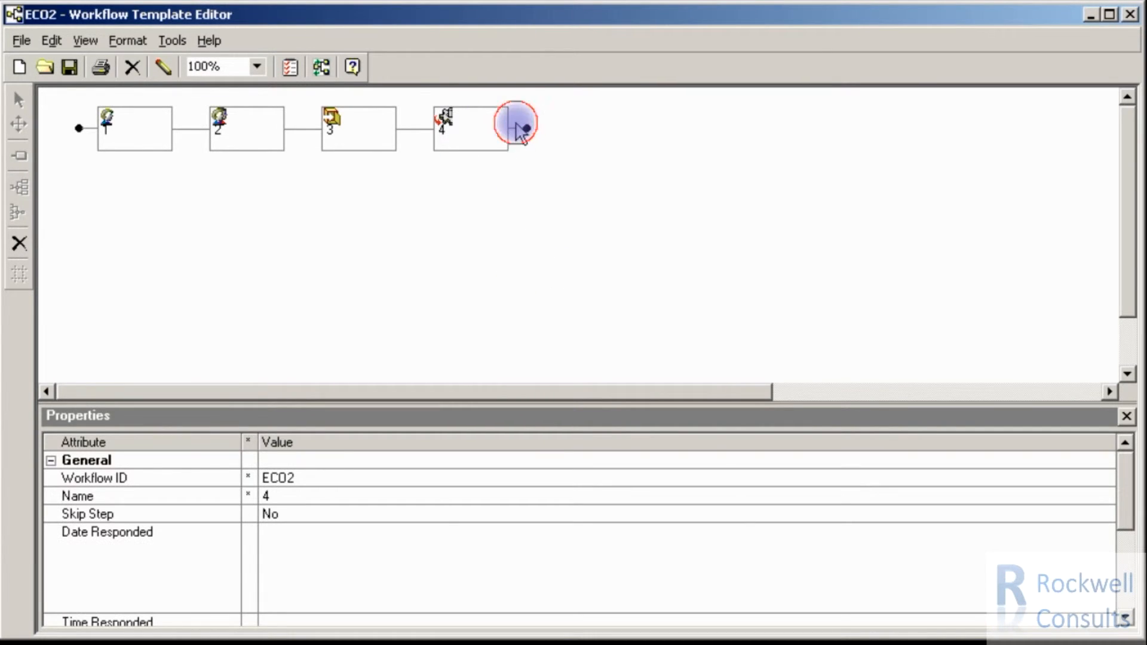
click(515, 127)
click(19, 155)
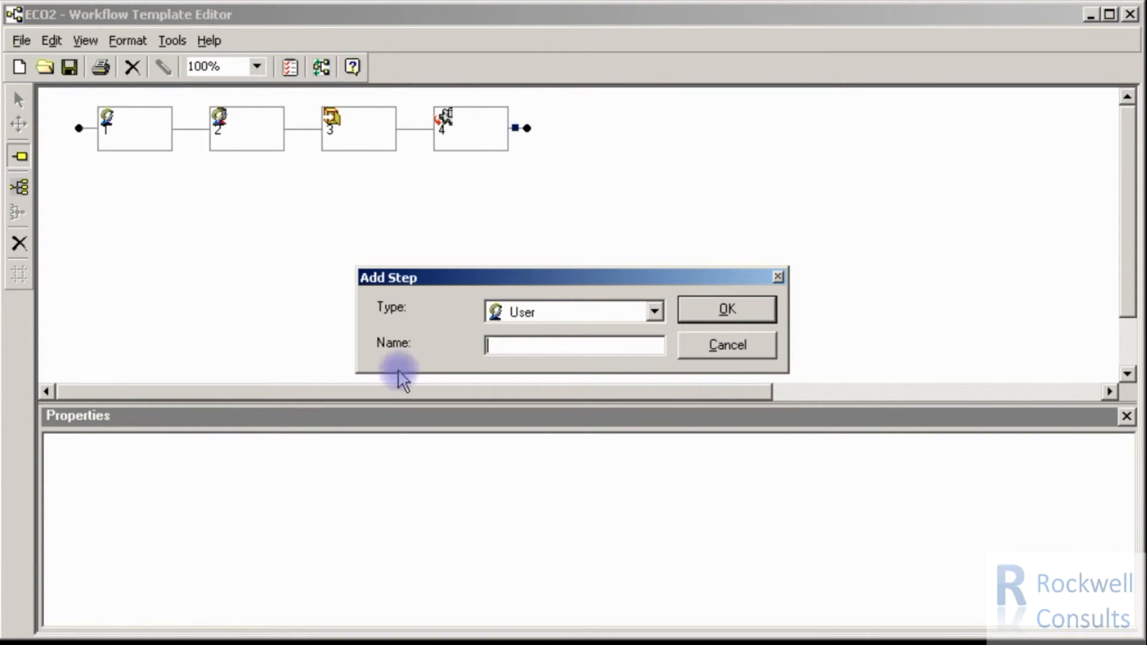
click(657, 311)
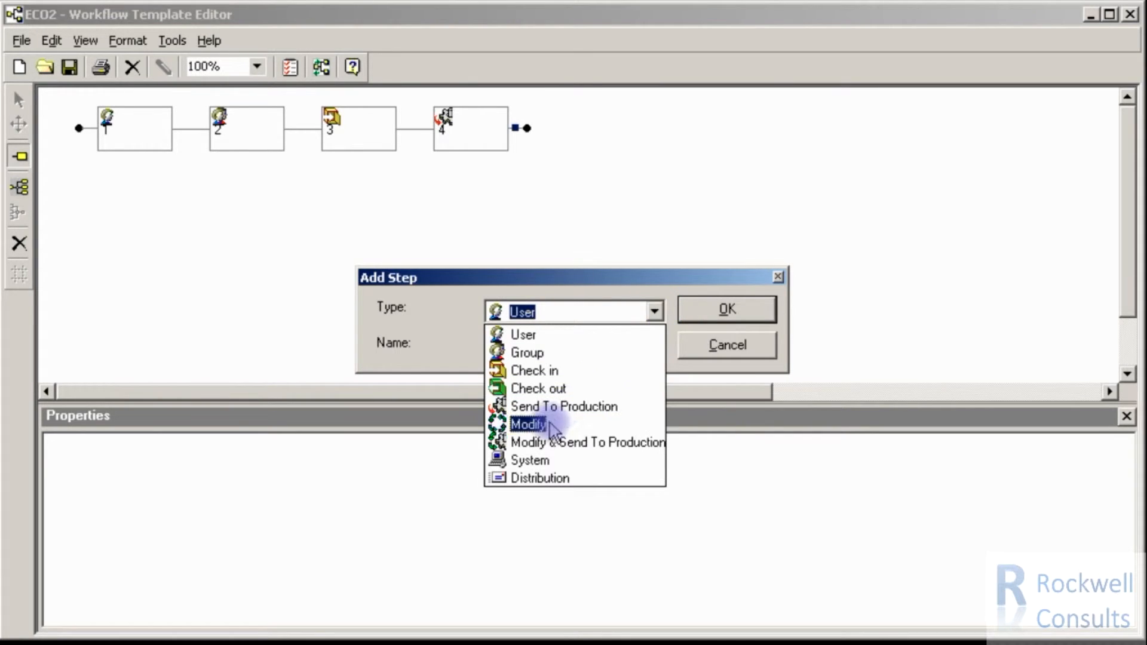
click(696, 340)
click(709, 346)
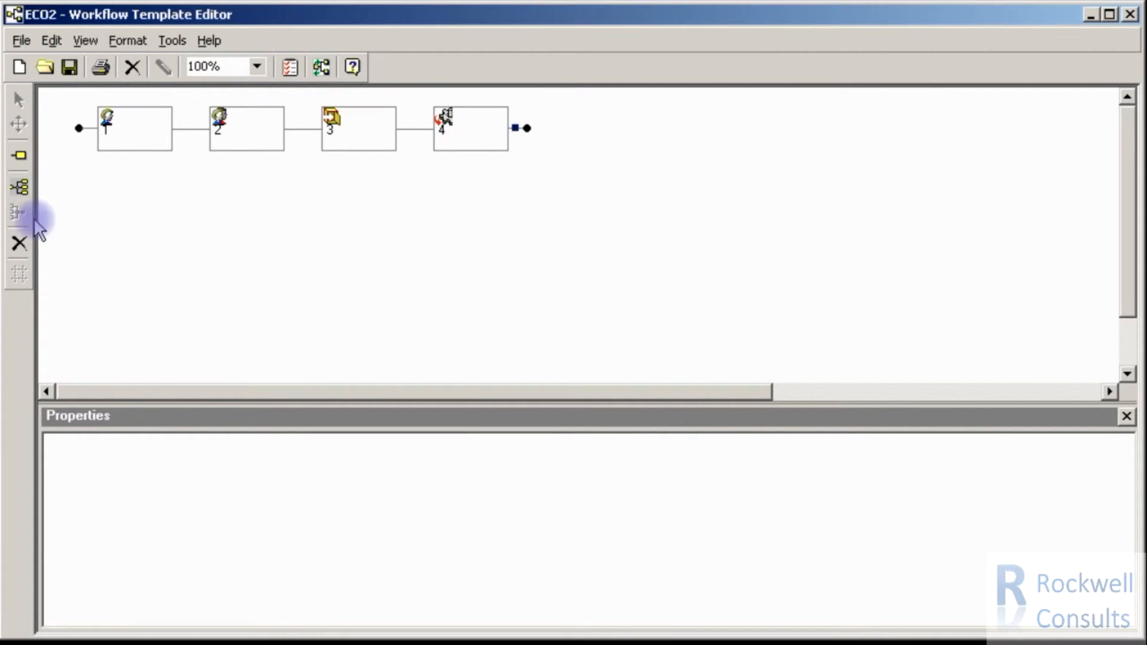
- Open a junction after step 4 with two tasks, a User task named 5 and a Distribution task named 6, and select task 6
click(19, 187)
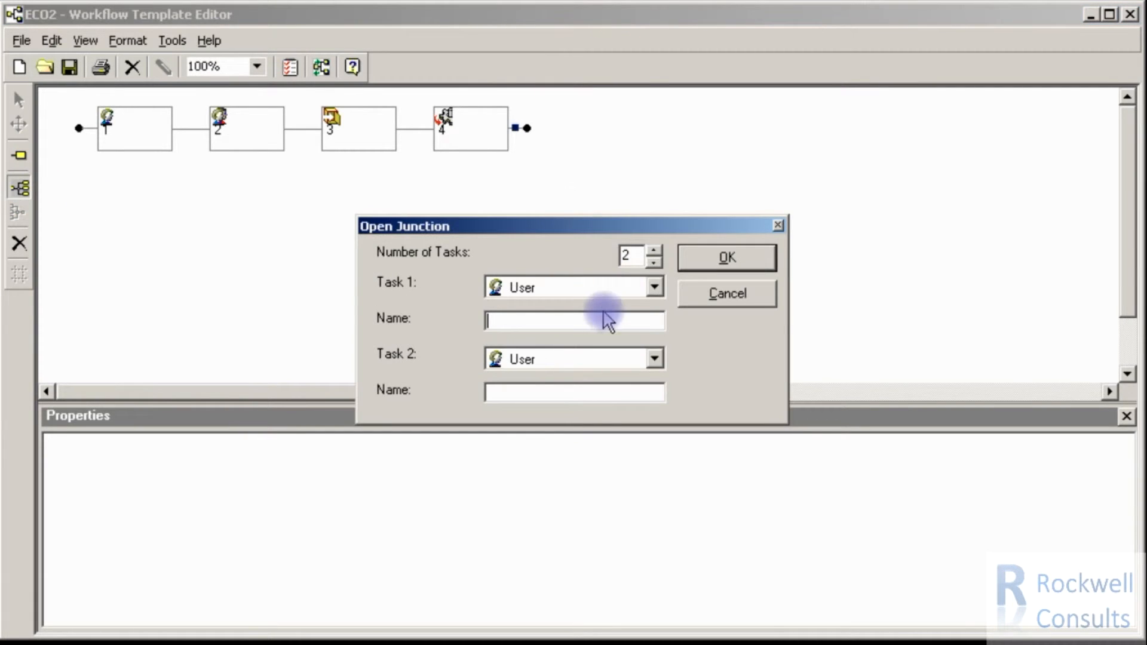
click(519, 322)
click(540, 362)
click(654, 359)
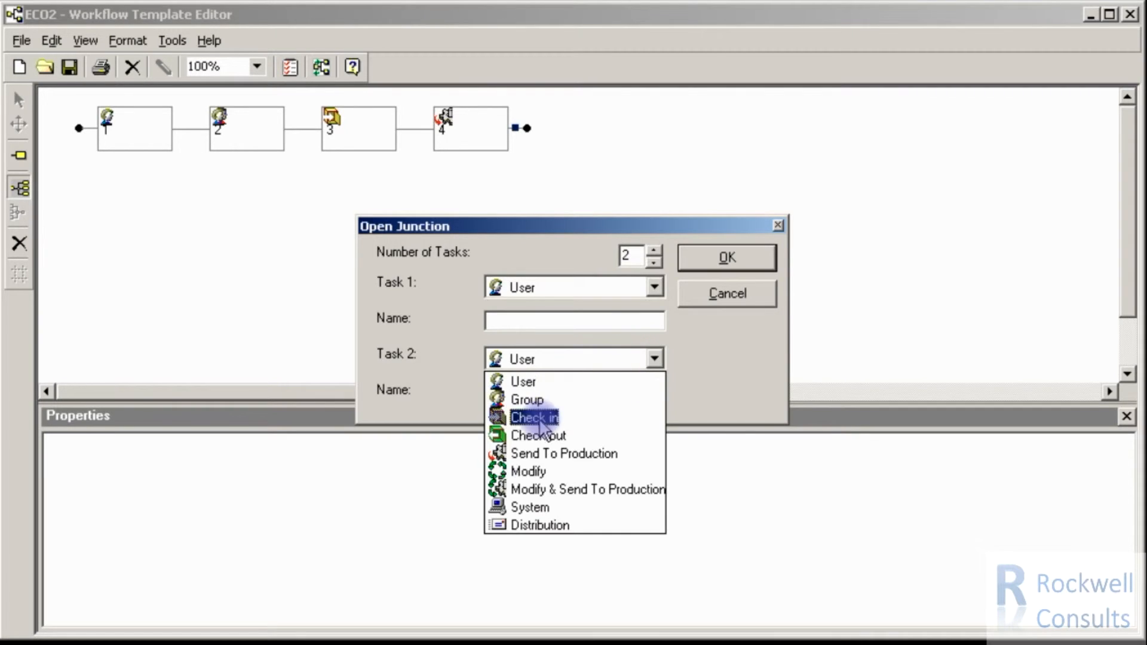
click(528, 523)
click(541, 321)
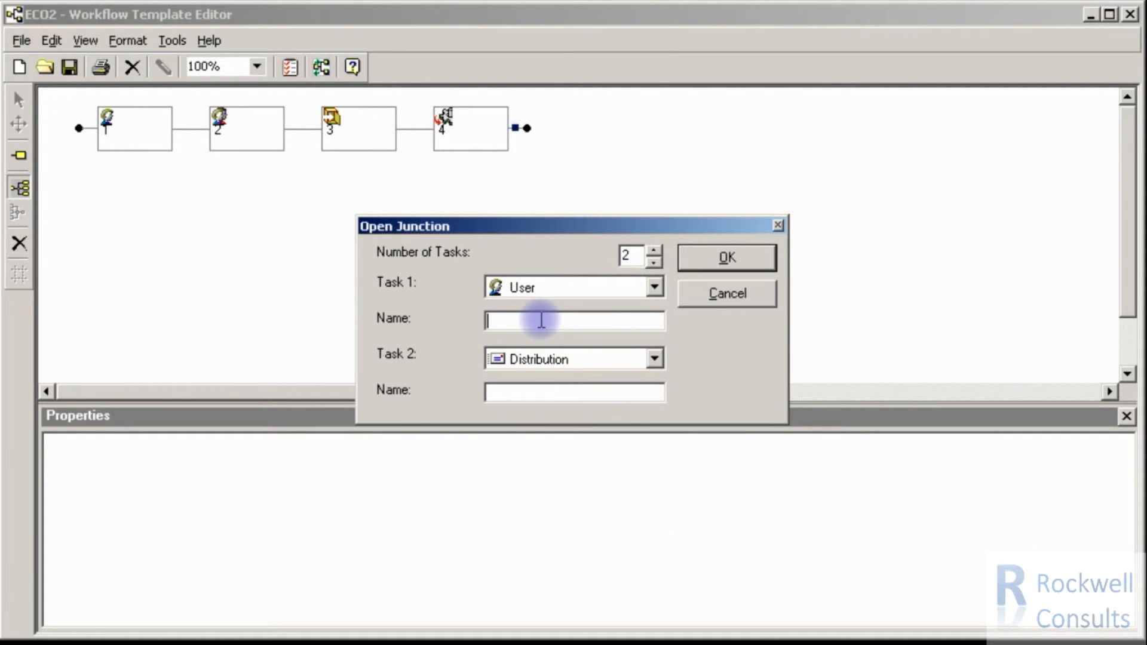
text(5)
click(538, 392)
text(6)
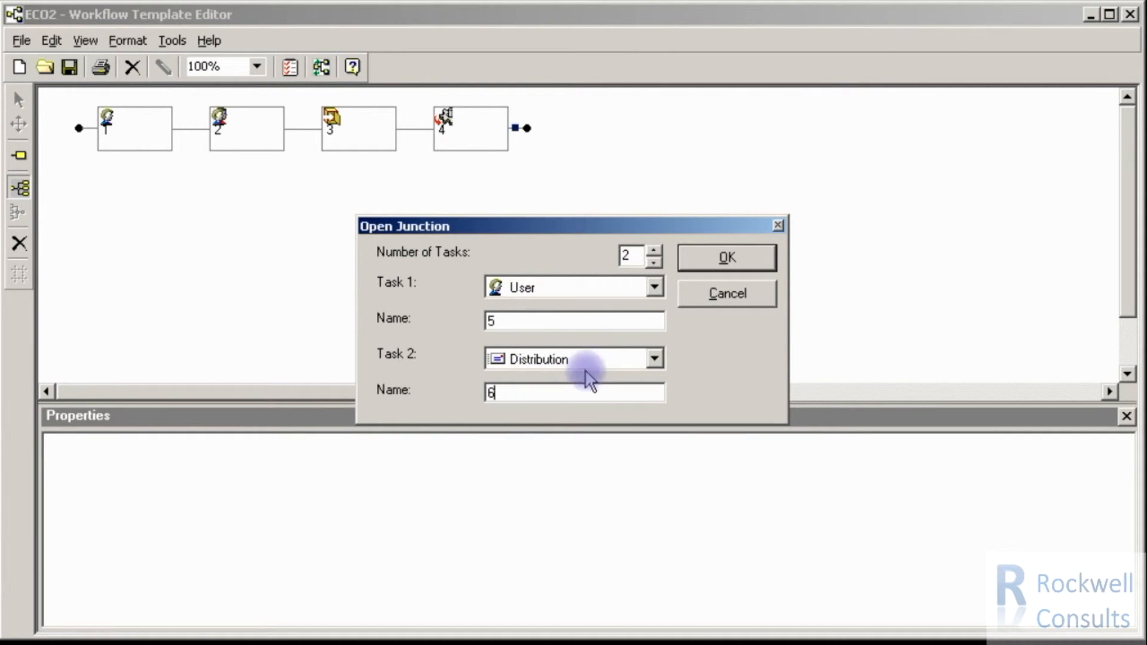
click(711, 258)
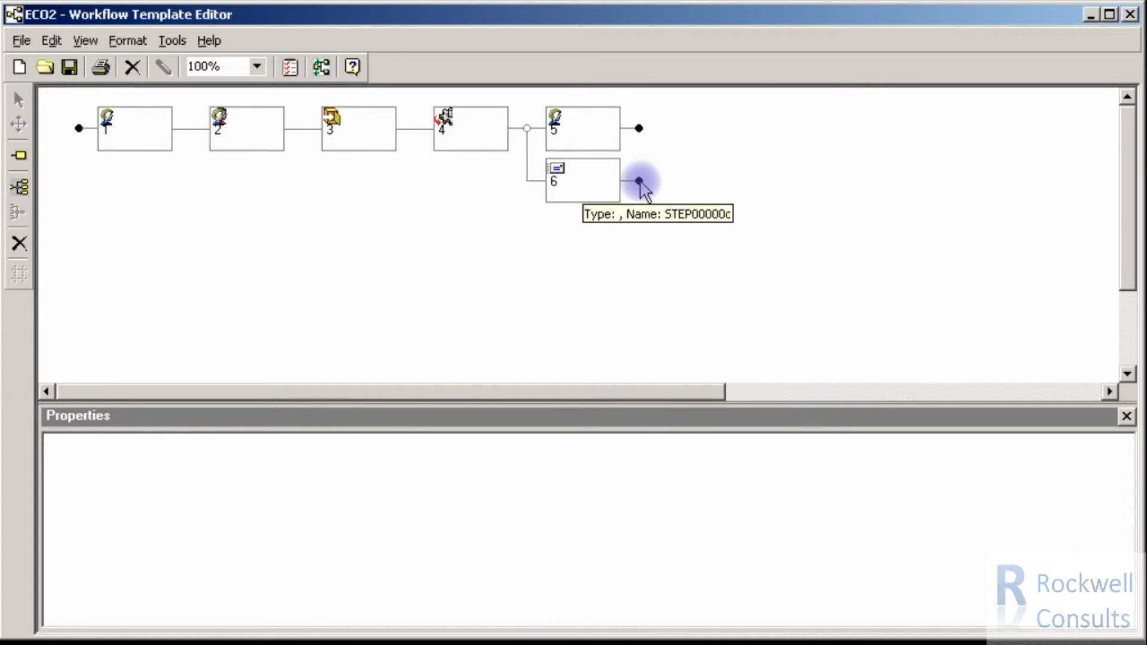
click(574, 182)
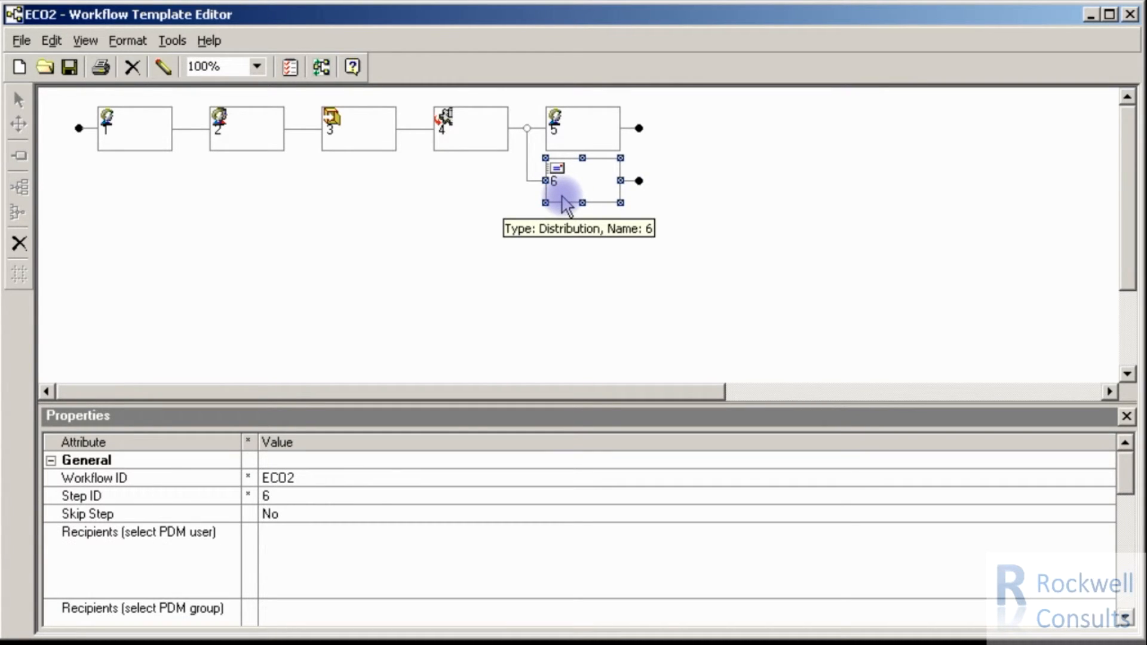
- Close the junction by joining parallel tasks 5 and 6 before the workflow's end point
ctrl+click(586, 133)
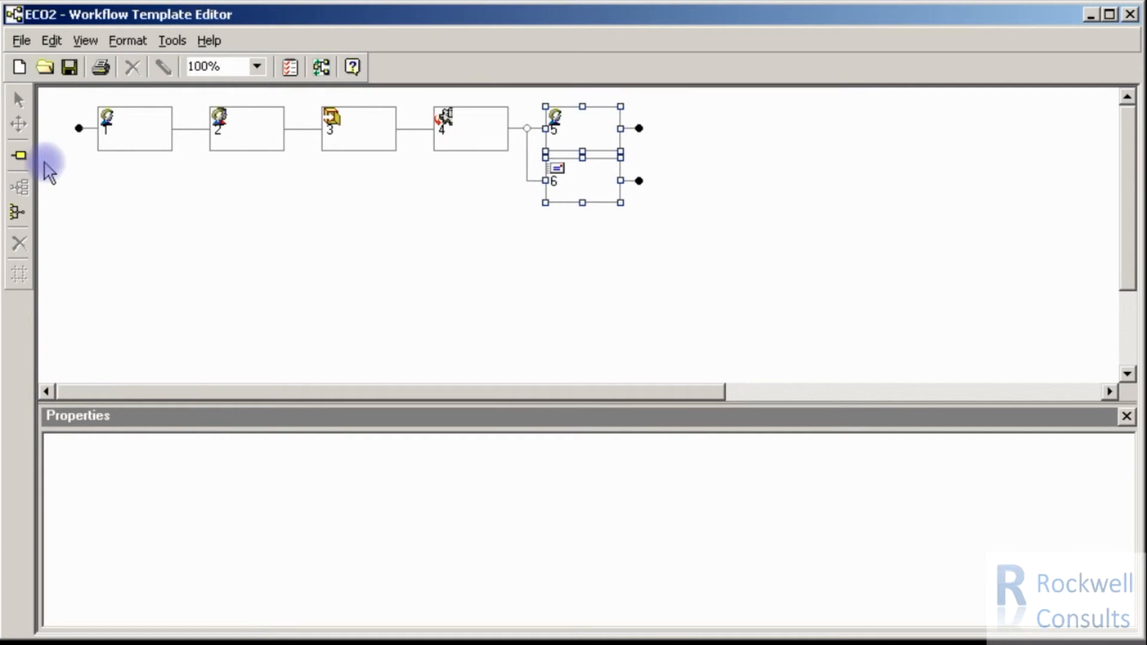
click(17, 214)
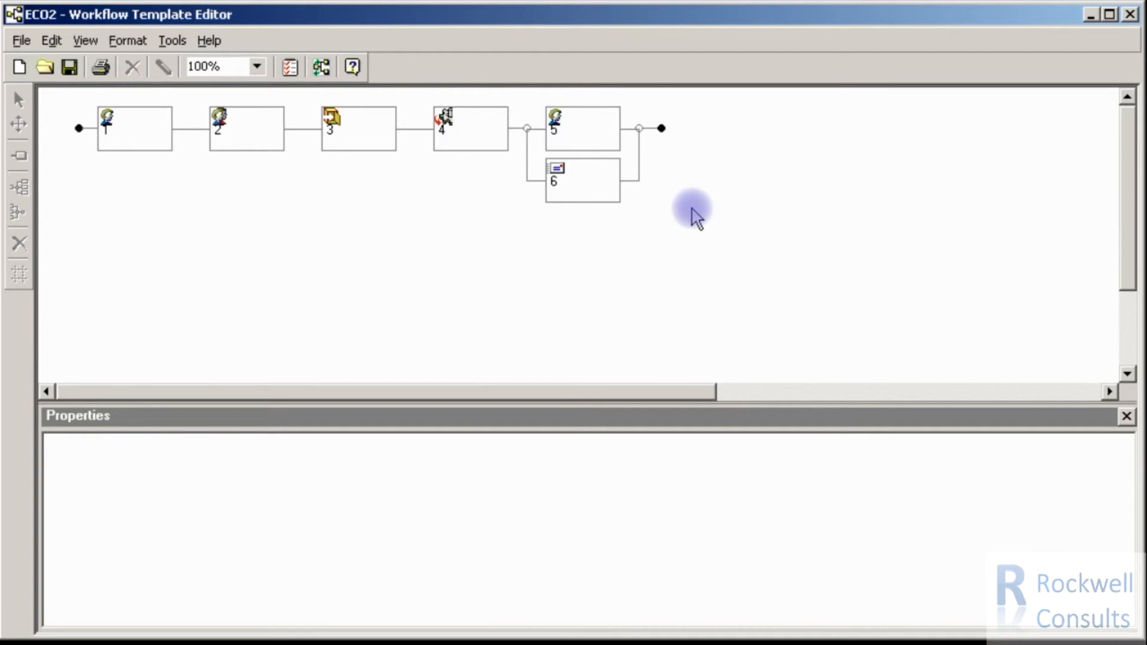
- Refresh the Workflow Templates list in the Administrative Console to check ECO2's status, and return to the template editor
drag(635, 20, 637, 296)
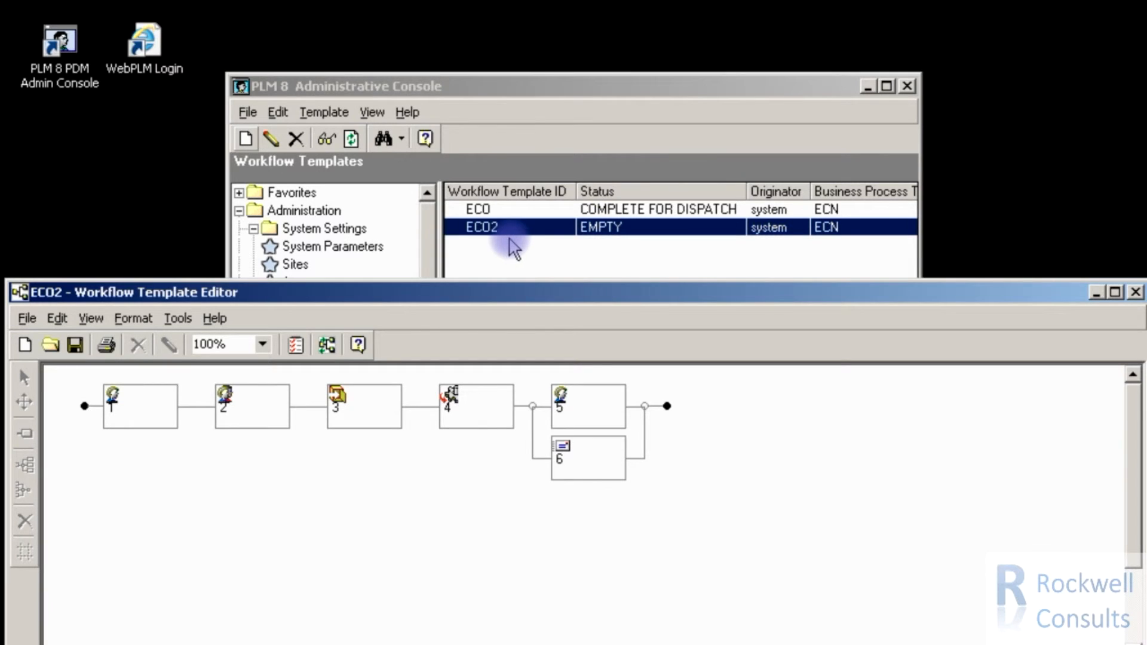
click(351, 139)
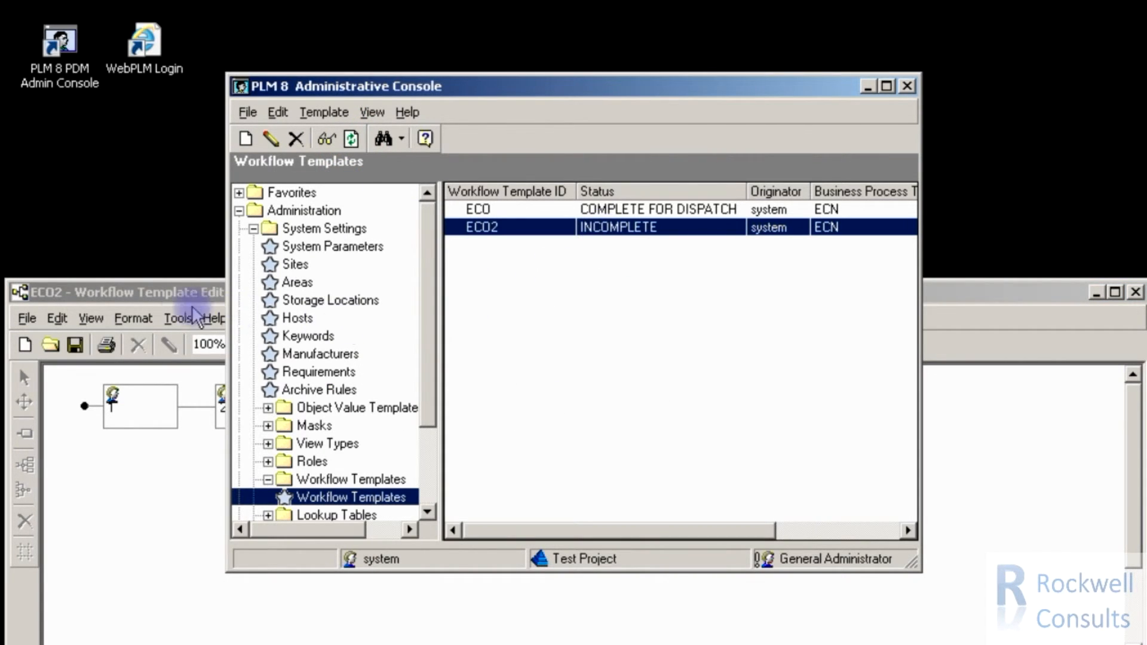
drag(160, 293, 162, 14)
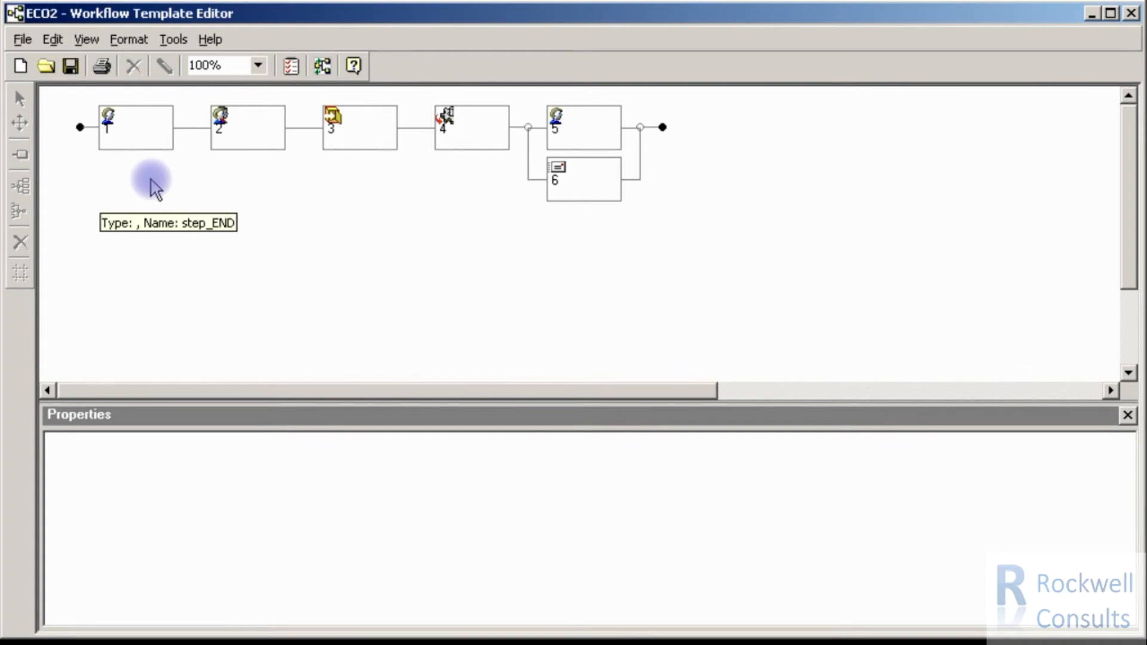
- Update User step 1 with captamerica as its assigned user
click(136, 128)
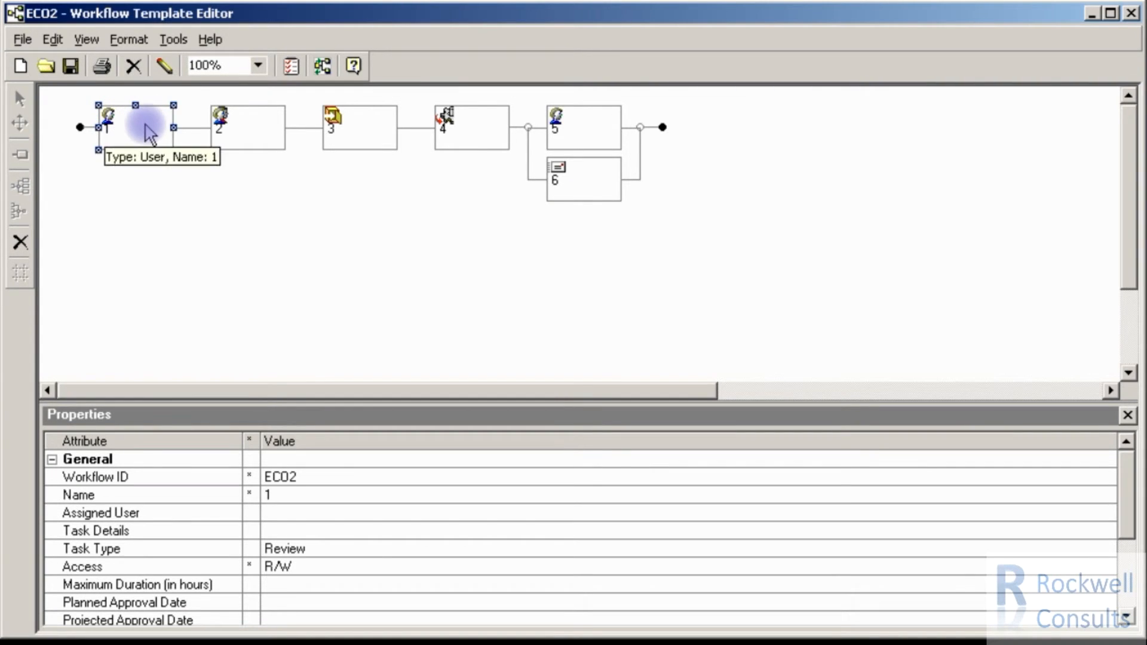
click(164, 66)
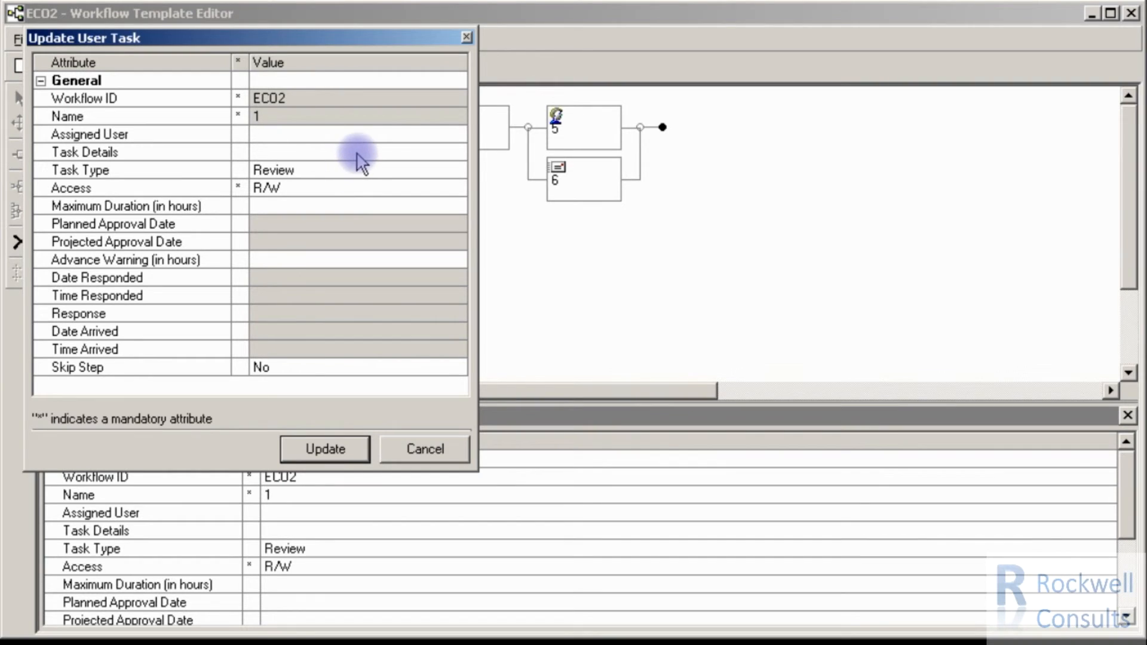
click(395, 132)
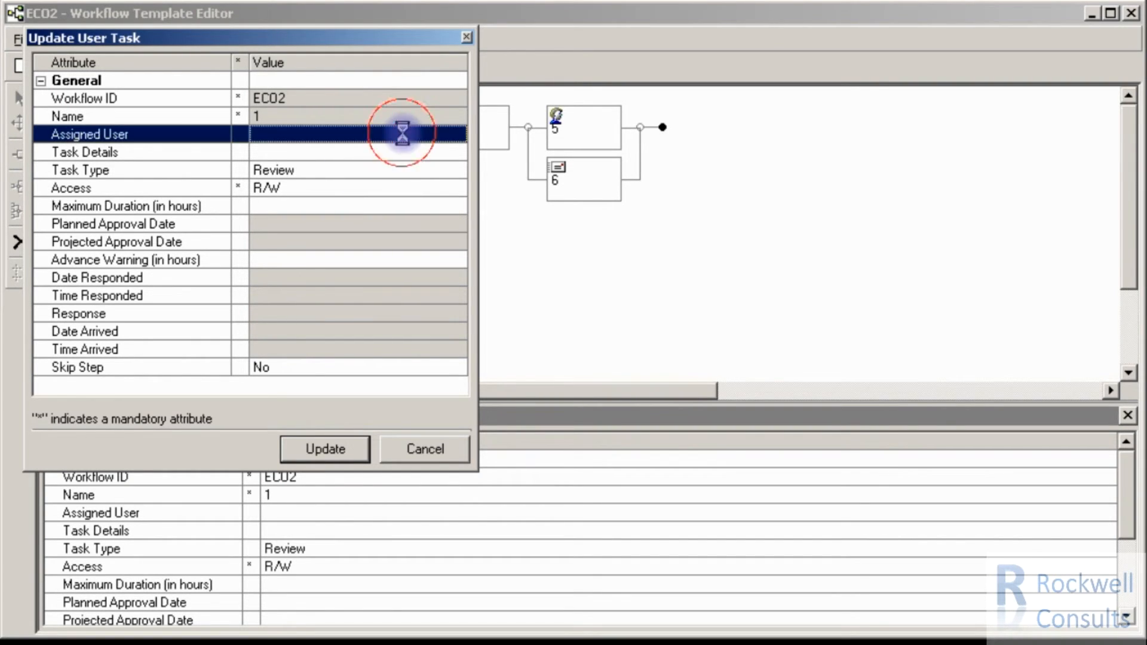
click(458, 137)
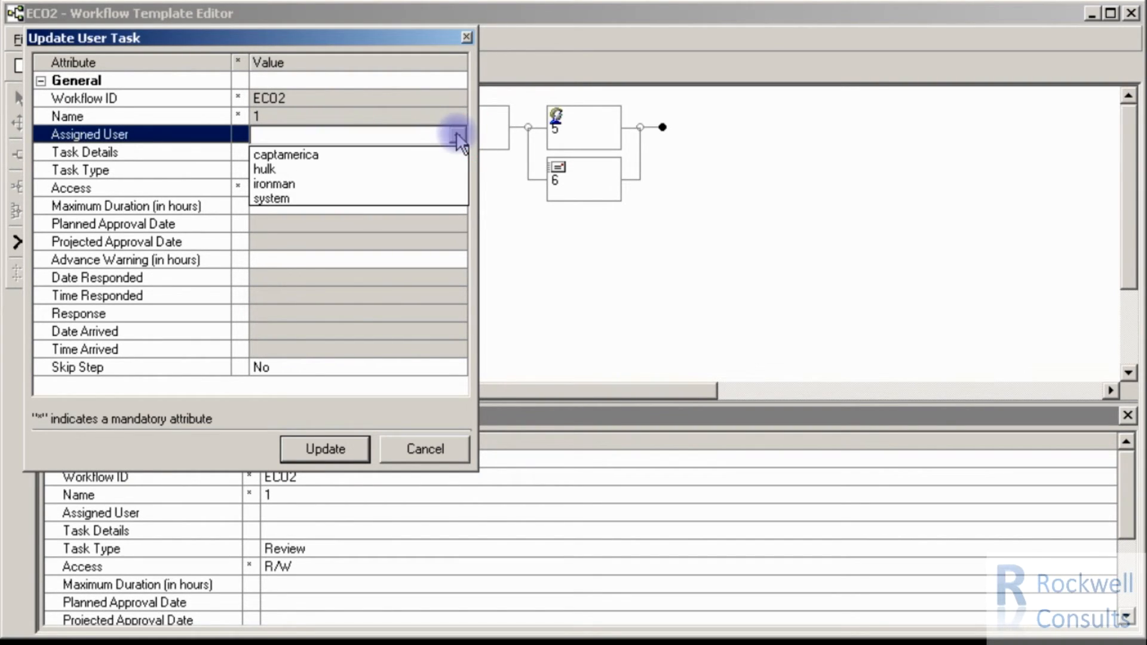
click(324, 157)
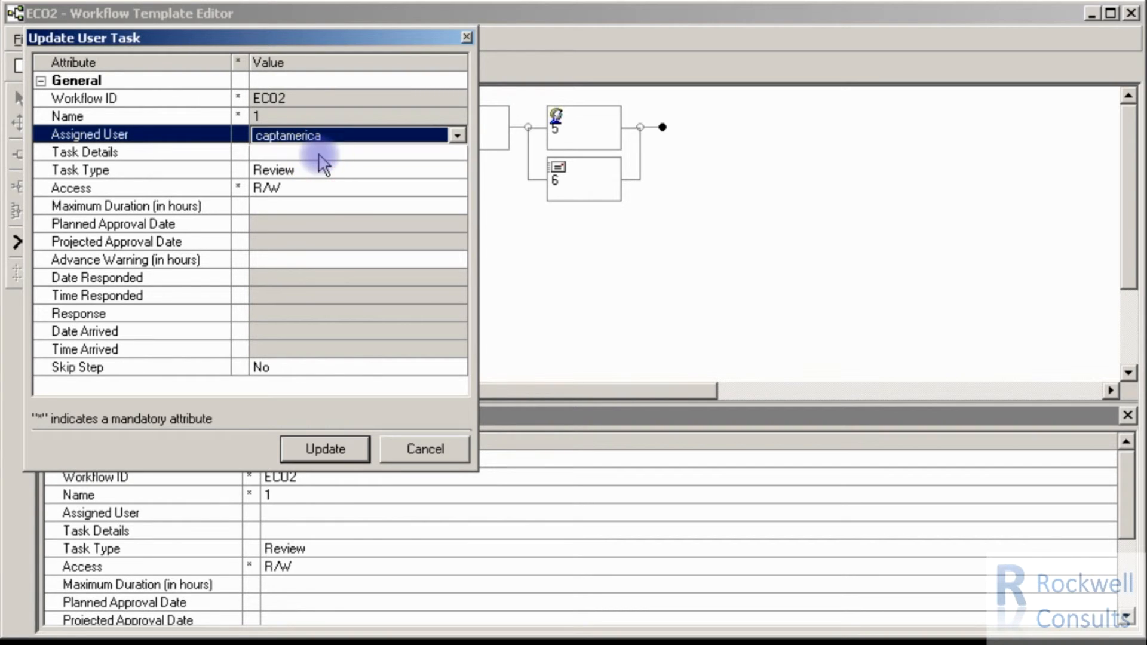
click(325, 450)
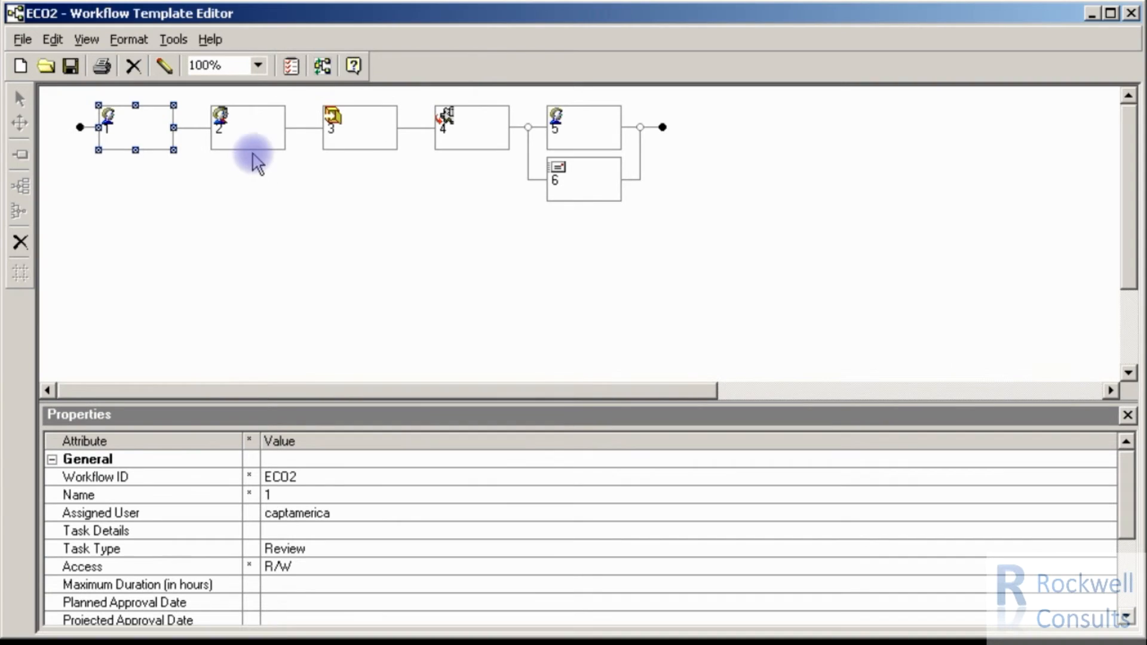
- Update Group step 2 by choosing the group responsible for the task
click(248, 126)
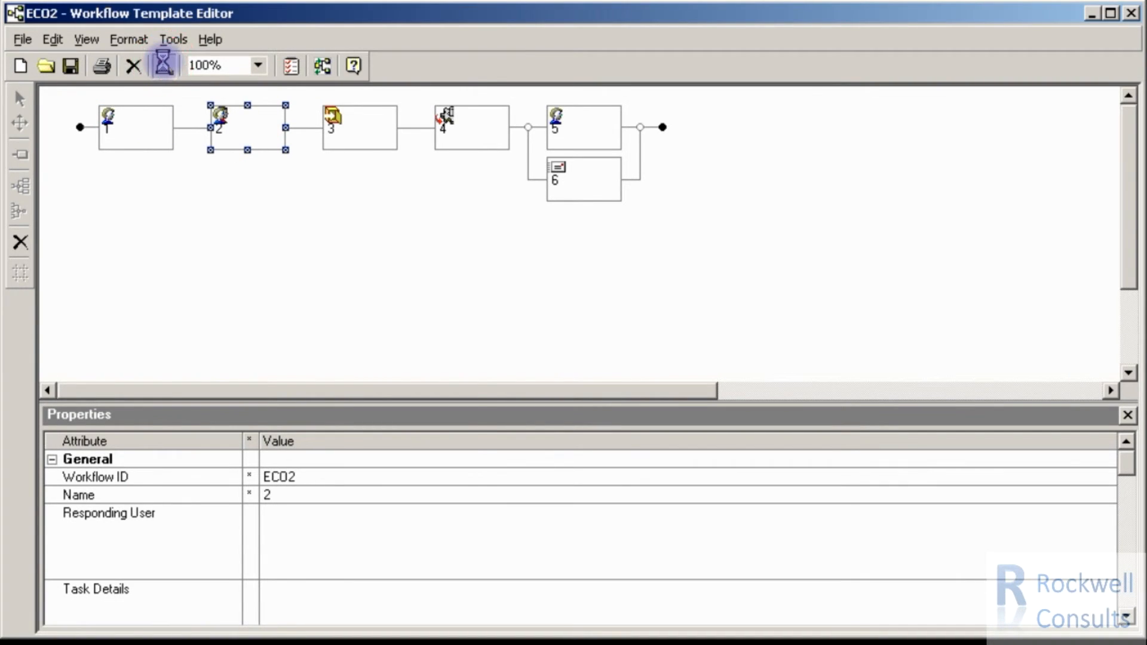
click(163, 65)
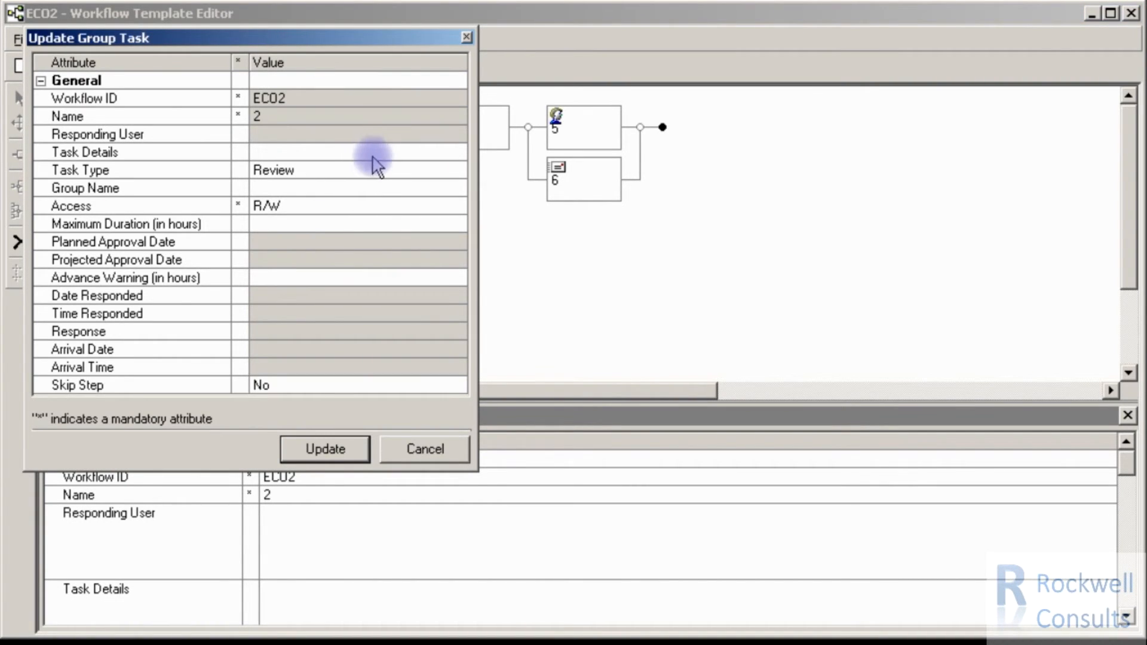
click(378, 188)
click(457, 189)
click(349, 207)
click(327, 448)
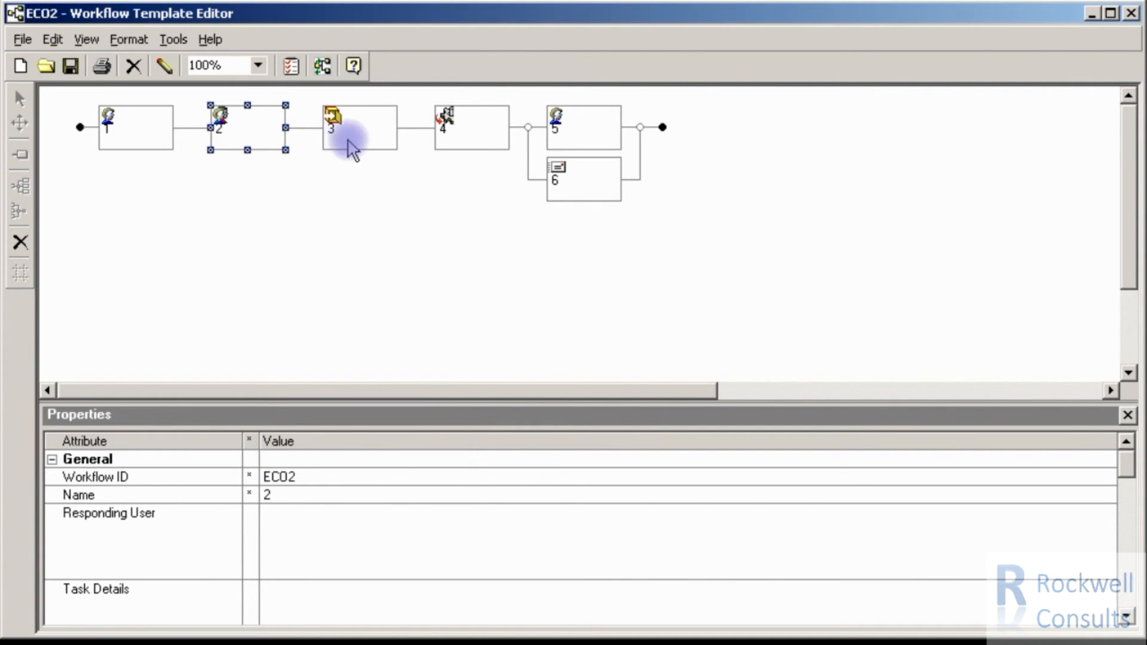
- Configure step 4's Send to Production properties with a Standard project for company 1 and Send BOM Designed for Purchase enabled
click(367, 125)
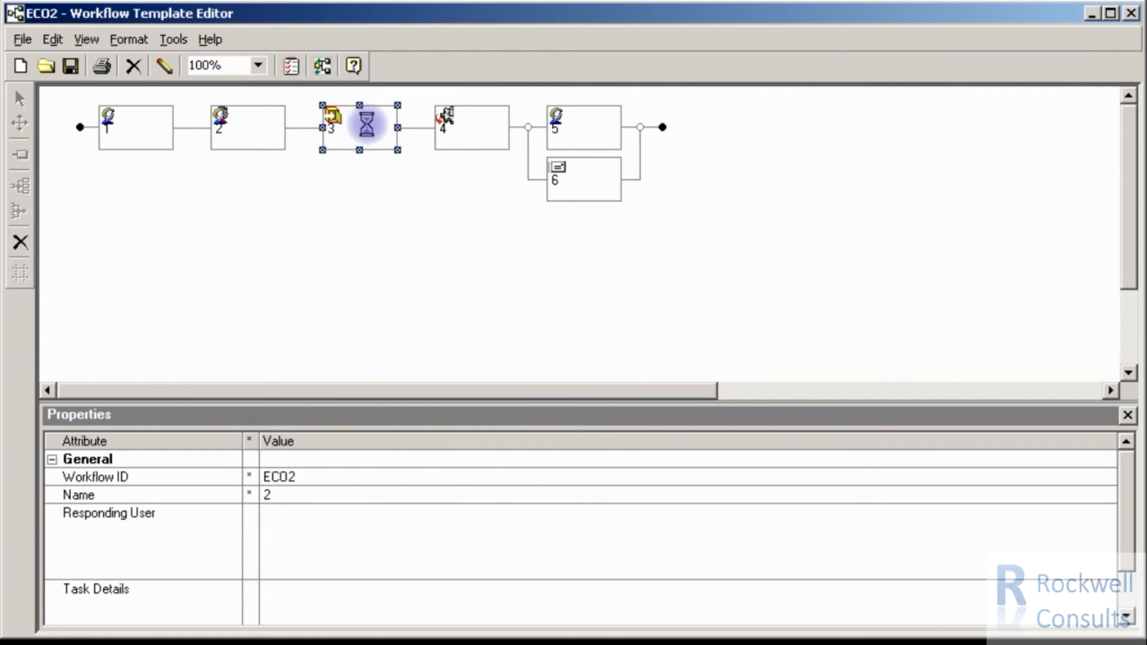
click(463, 123)
click(163, 66)
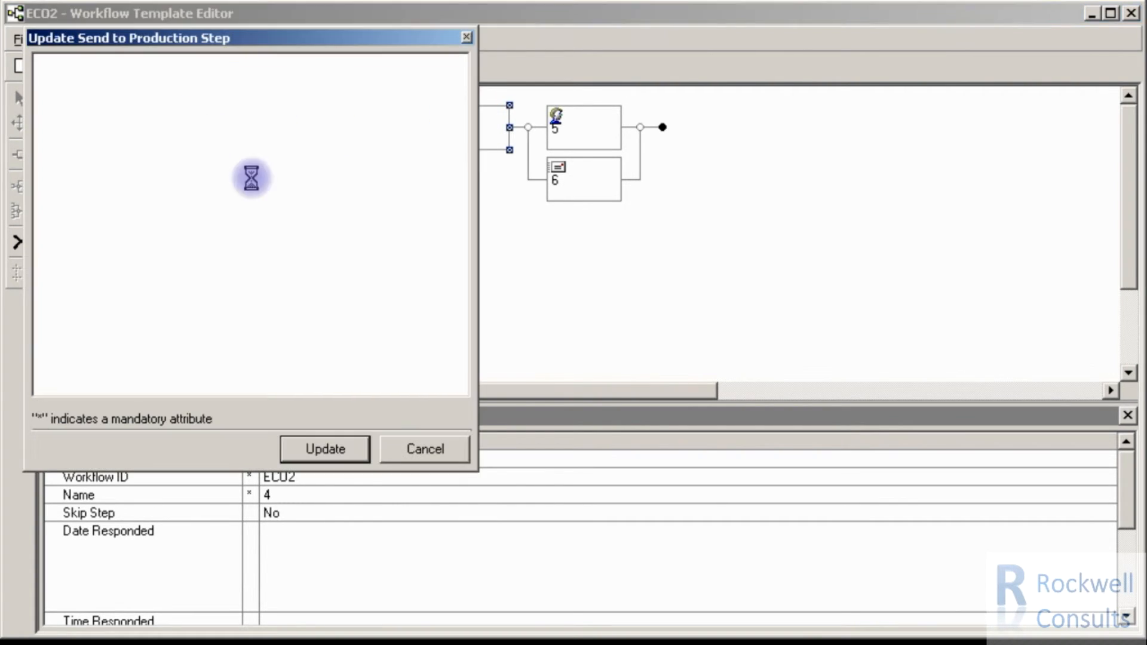
click(442, 188)
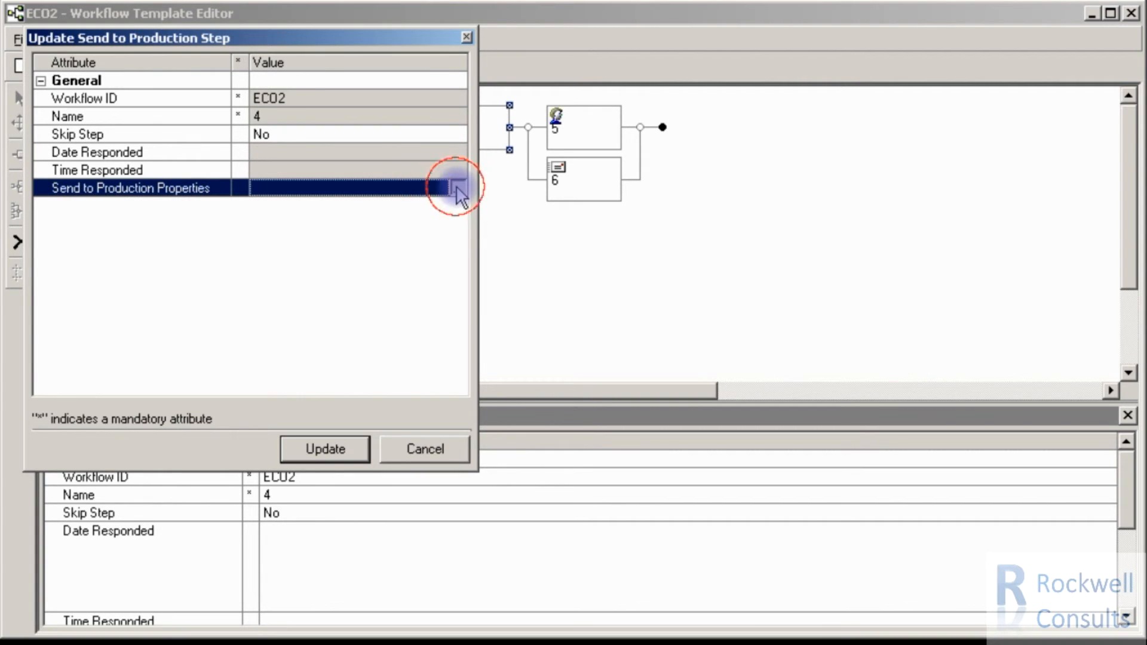
click(457, 189)
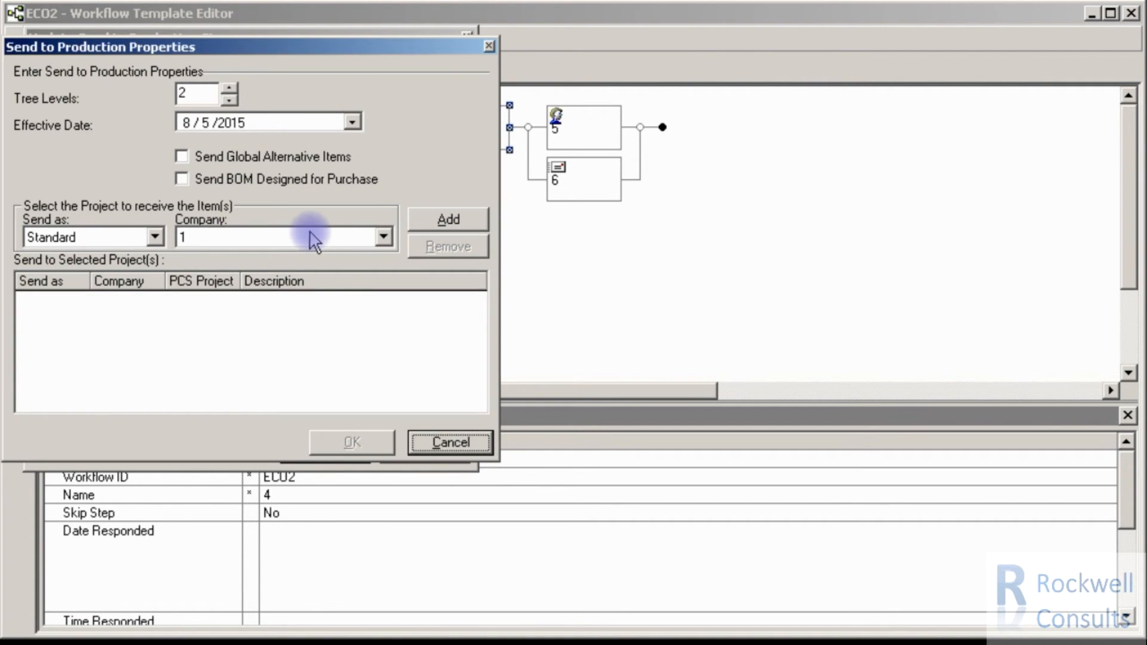
click(430, 226)
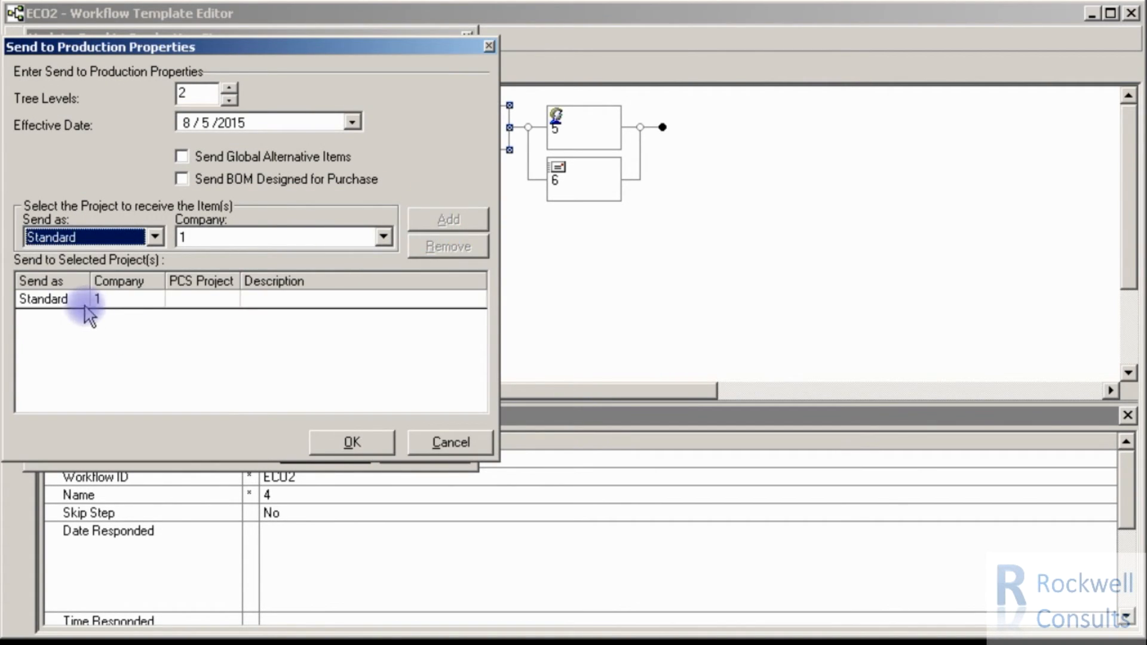
click(185, 178)
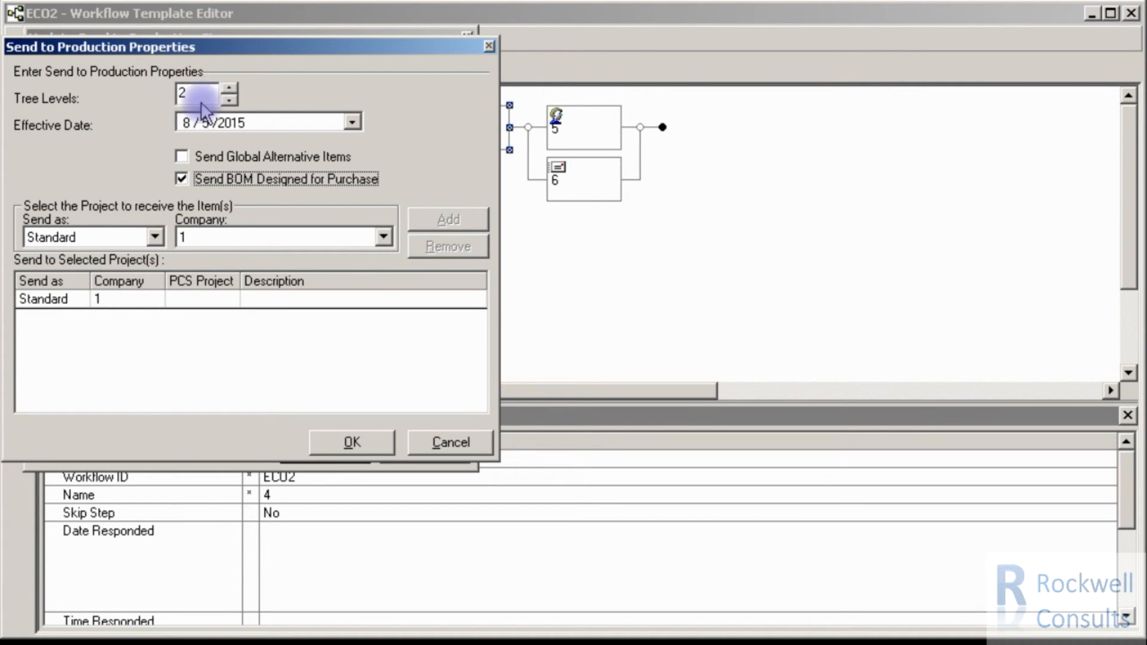
click(344, 443)
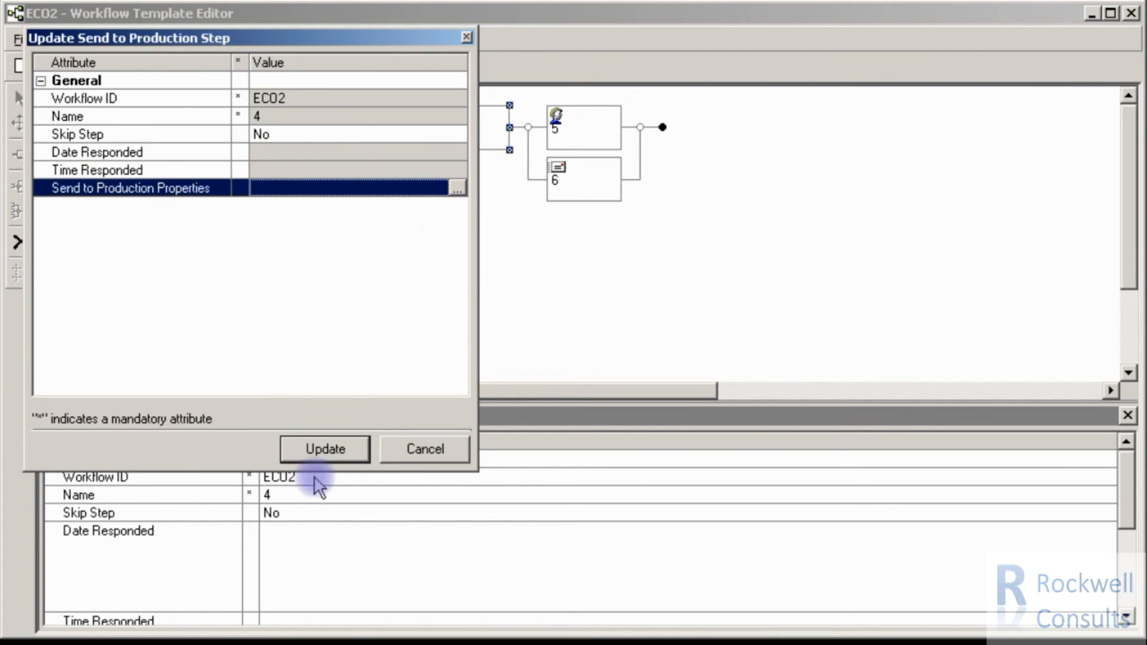
click(335, 447)
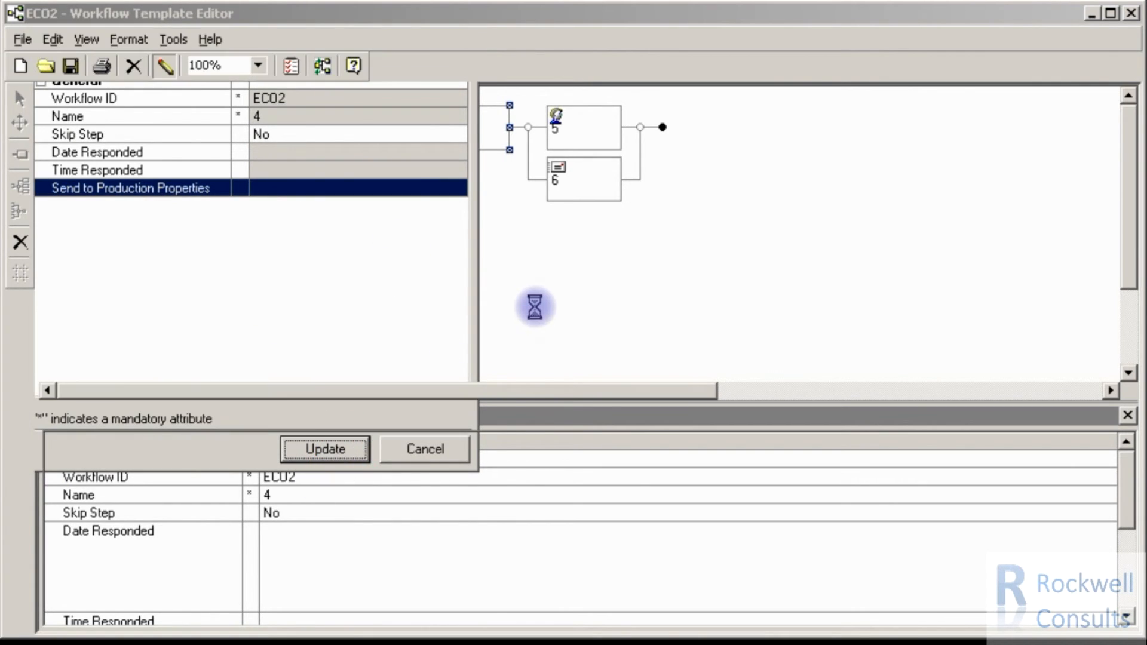
- Update User step 5 with hulk as its assigned user
click(567, 126)
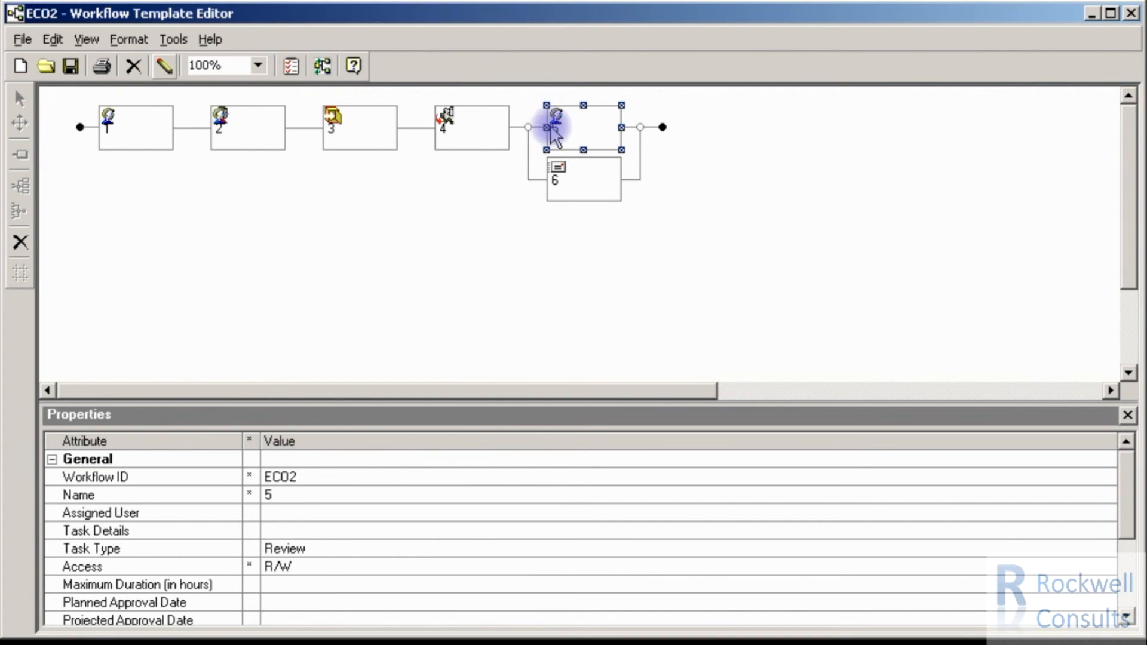
click(161, 66)
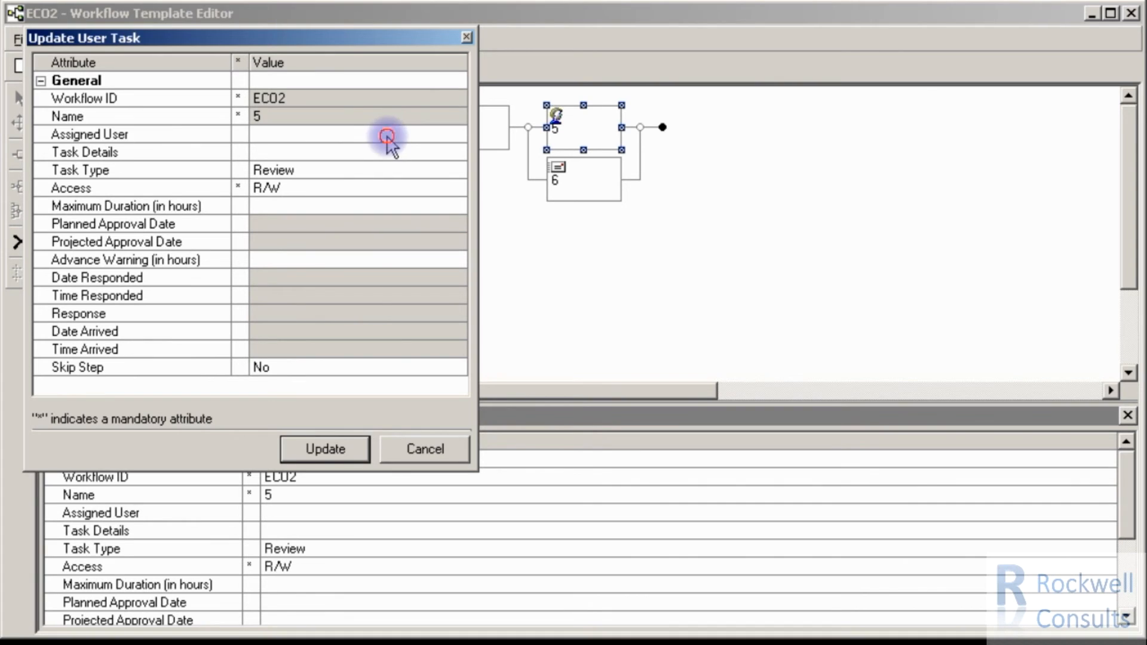
click(412, 136)
click(454, 137)
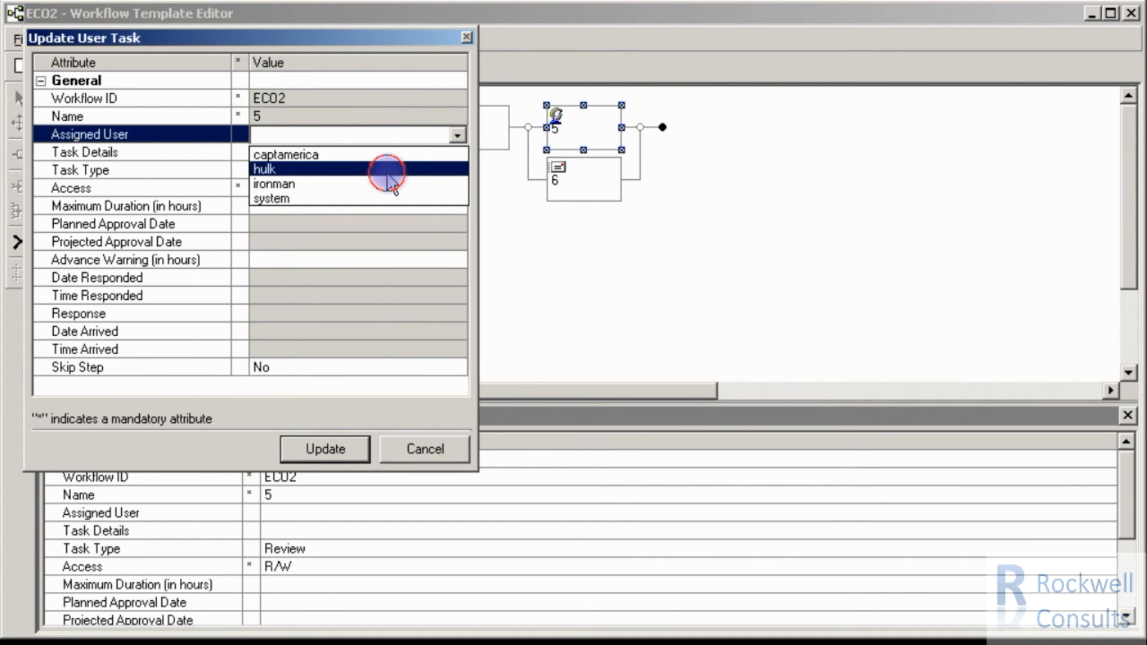
click(385, 170)
click(334, 450)
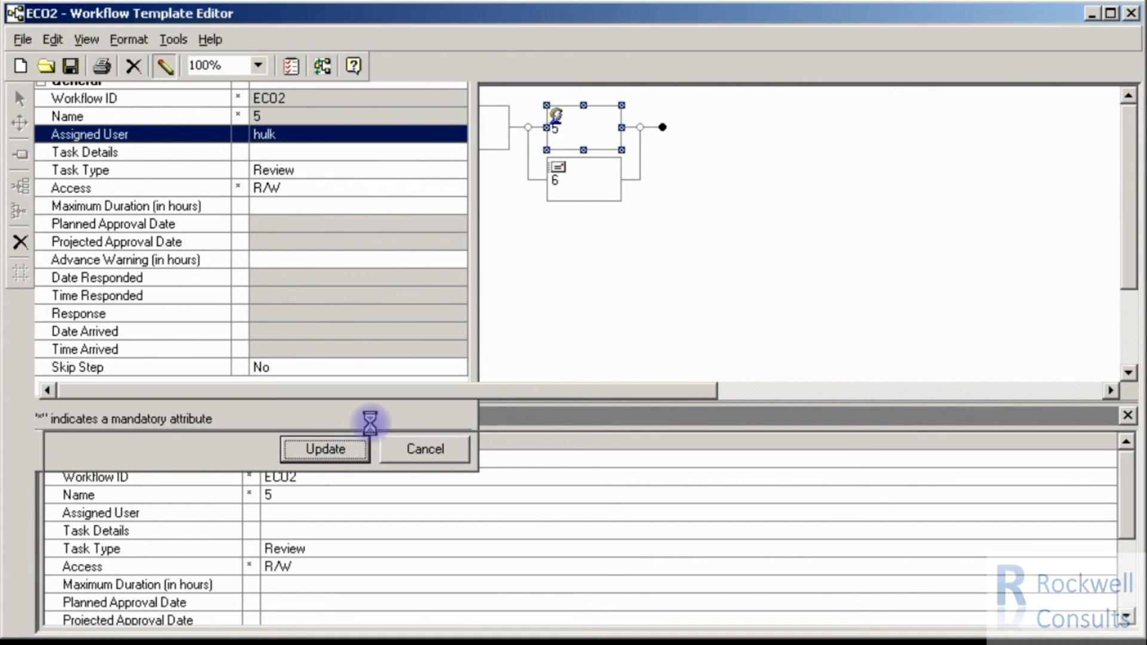
- Choose the Engineering PDM group as the recipient in Distribution step 6
click(586, 196)
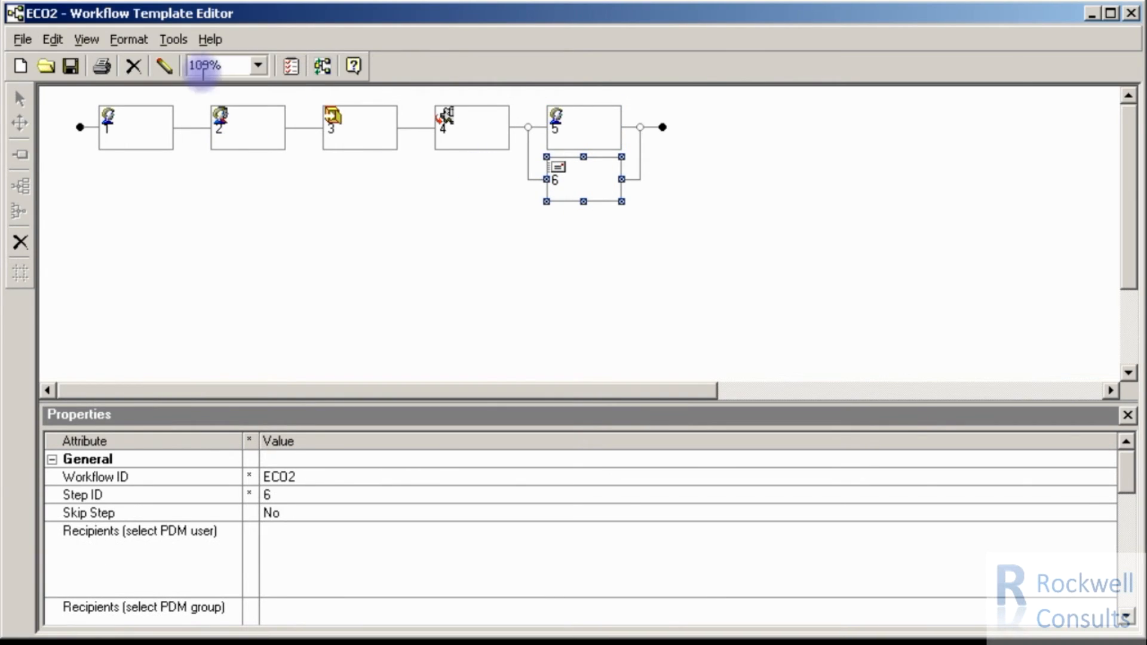
click(163, 66)
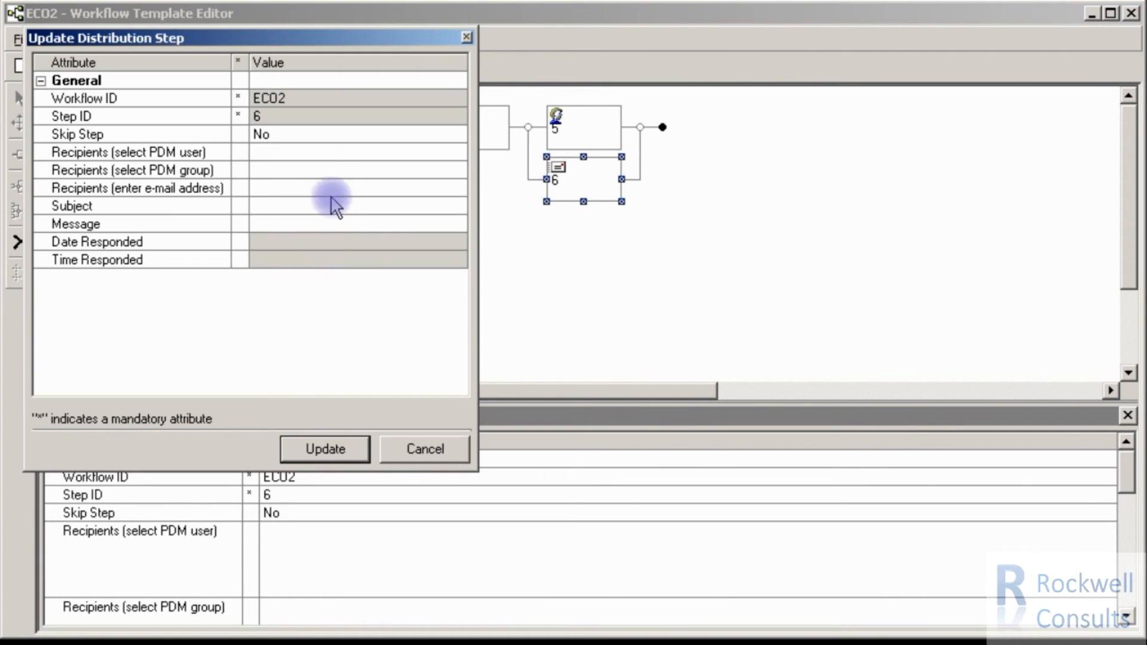
click(336, 157)
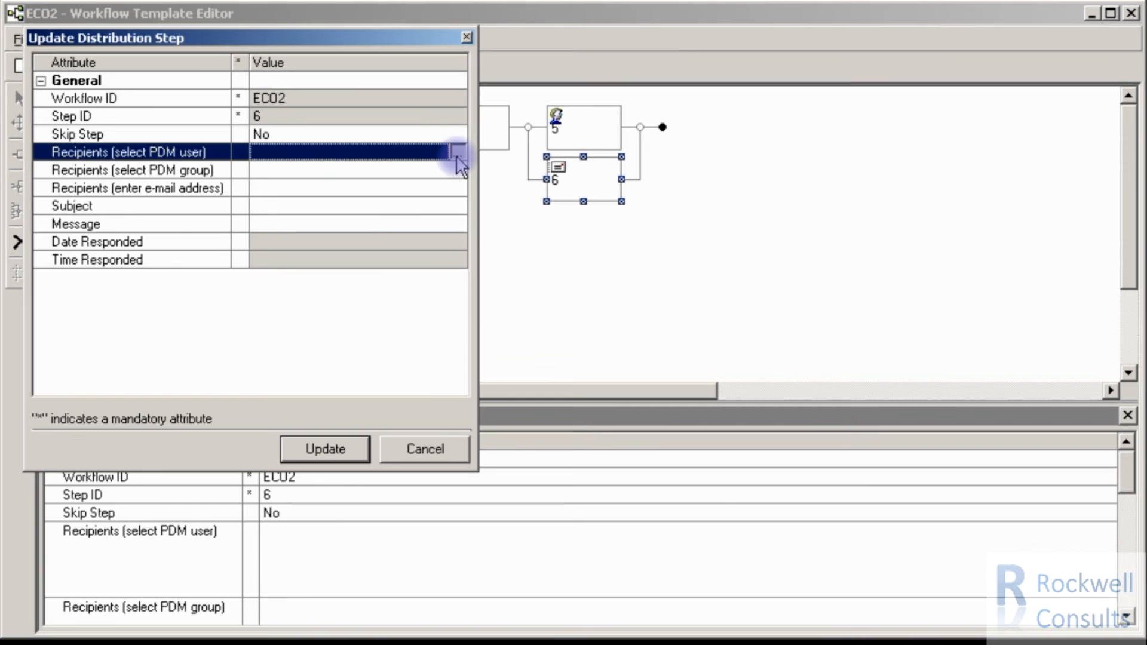
click(457, 153)
click(399, 70)
click(461, 169)
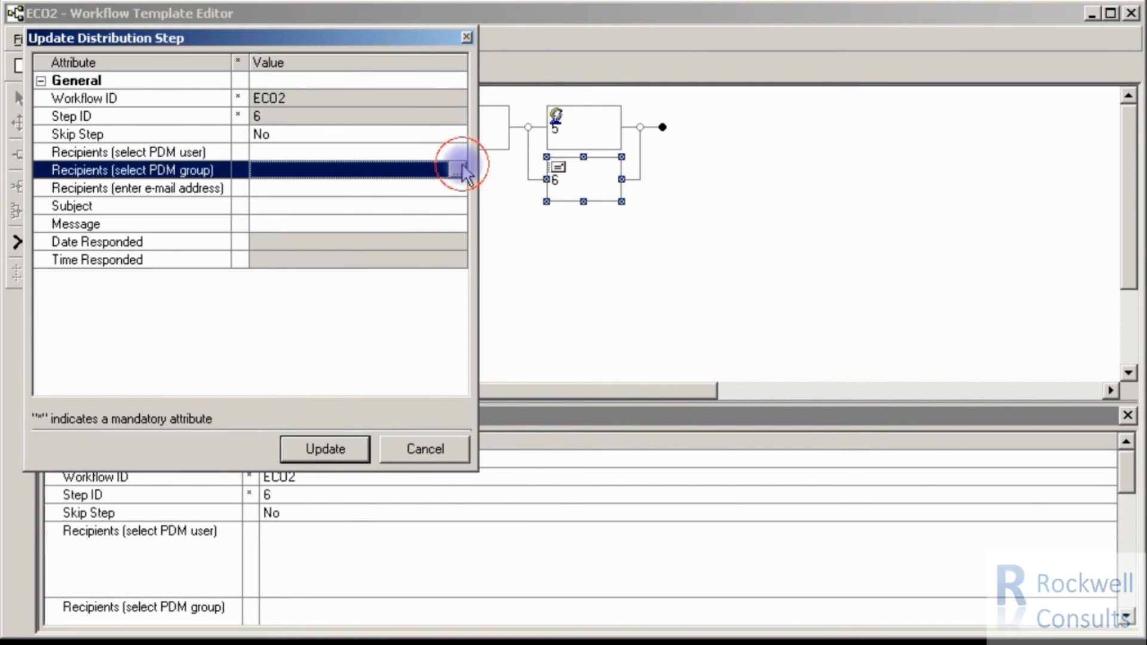
click(462, 172)
drag(86, 15, 178, 39)
click(79, 73)
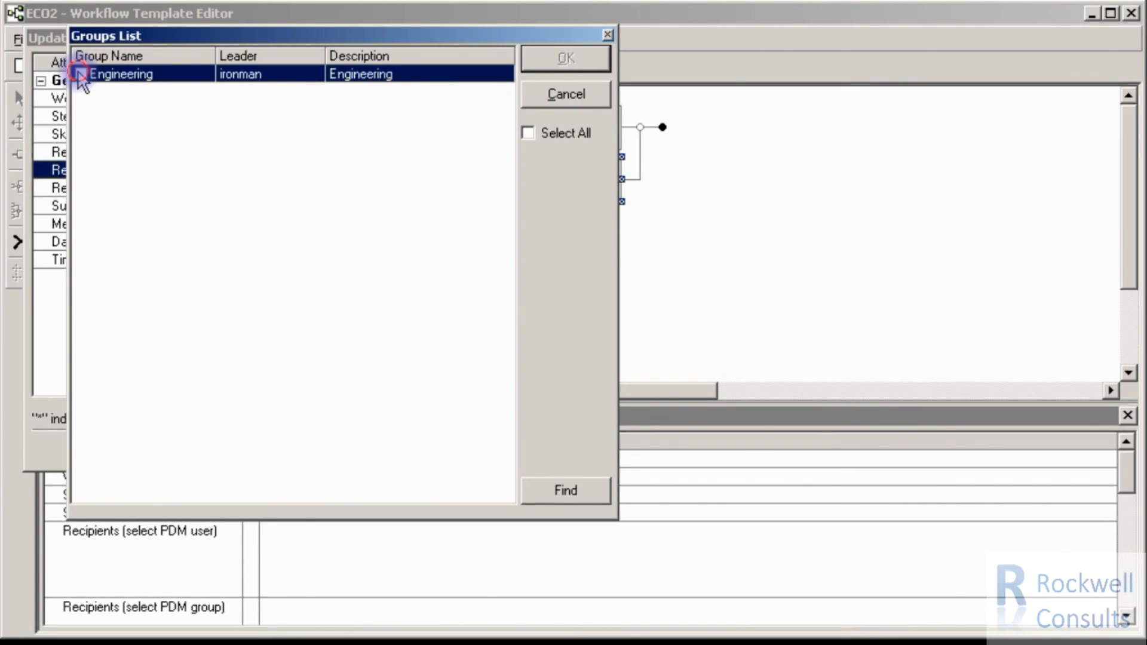
click(562, 58)
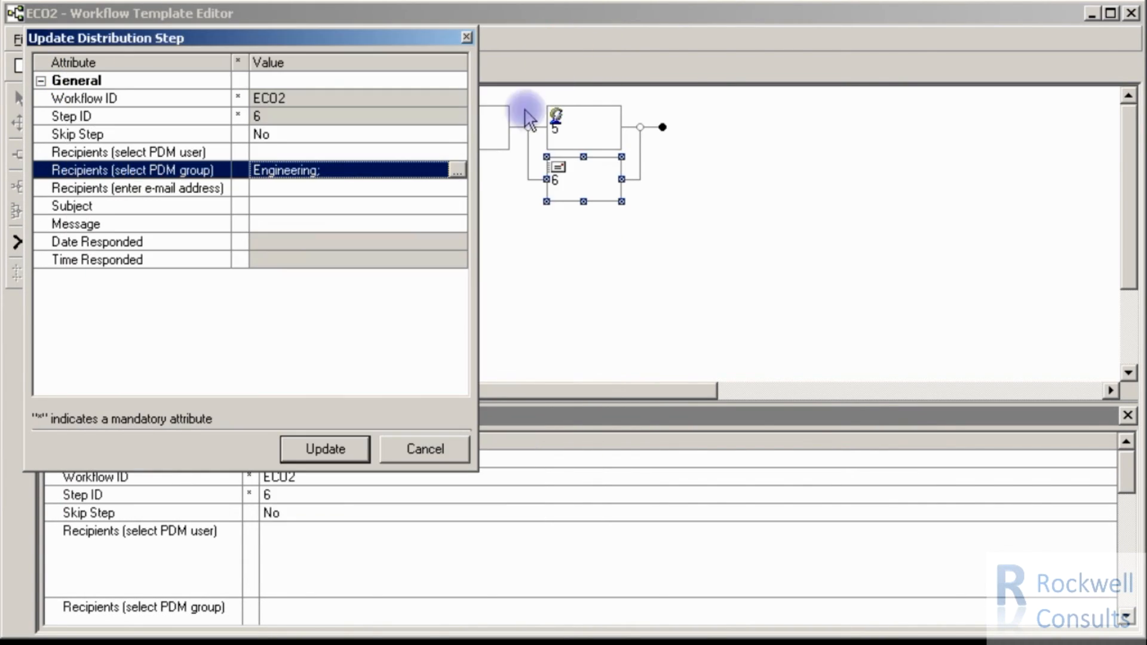
- Look over the e-mail address, subject and message attributes of step 6, and apply the distribution step's update
click(436, 187)
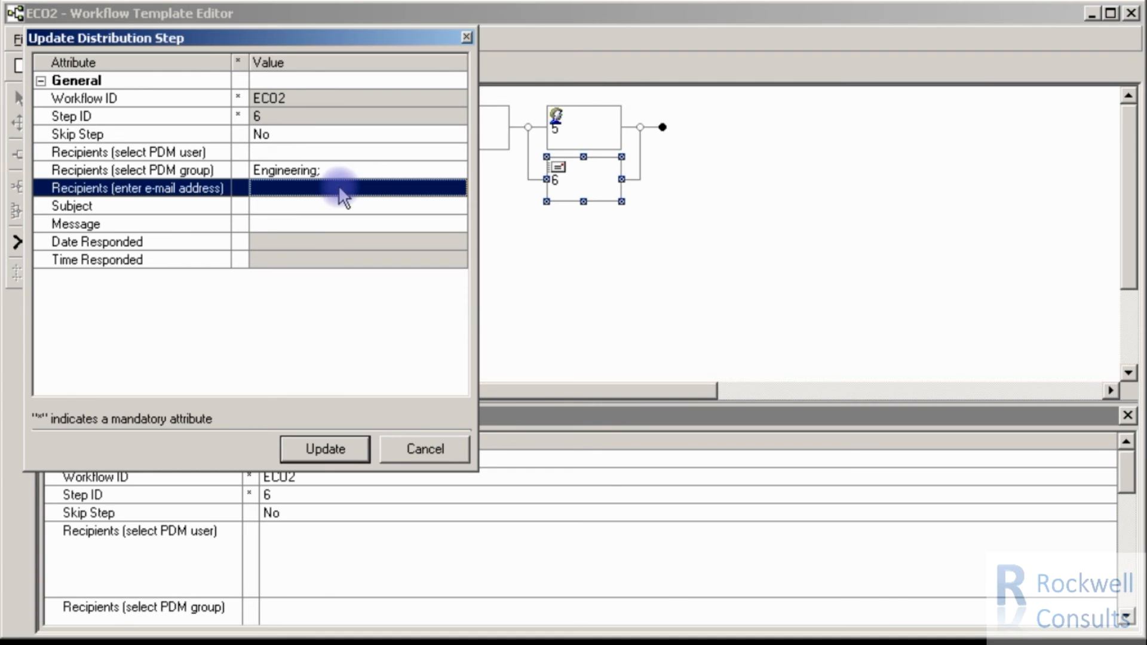
click(133, 209)
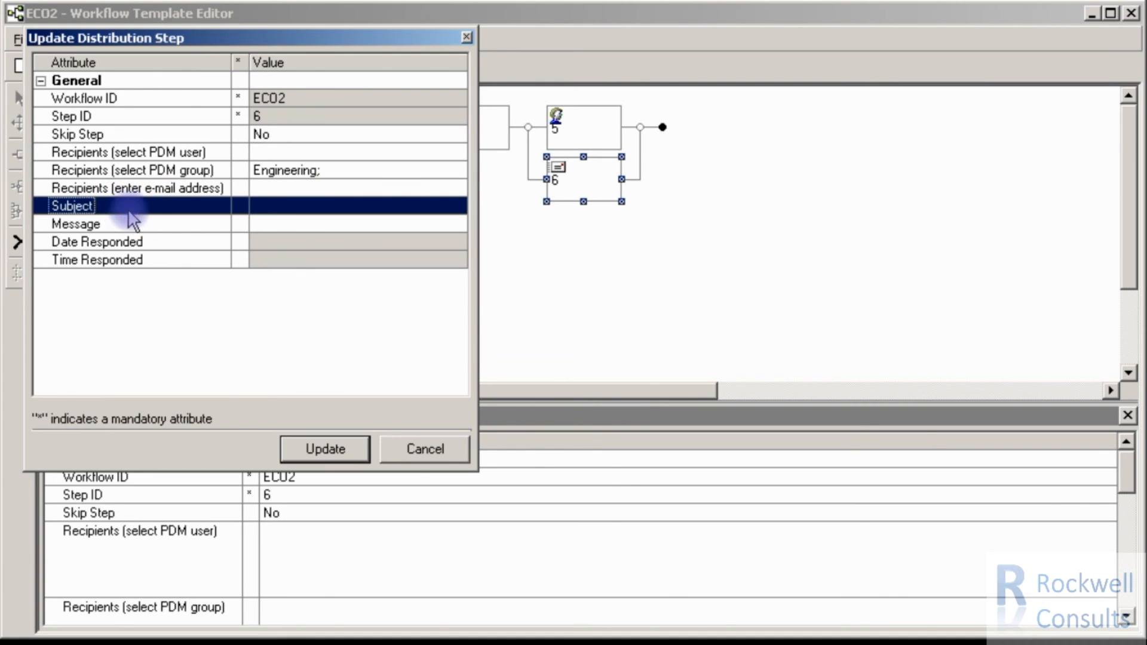
click(97, 226)
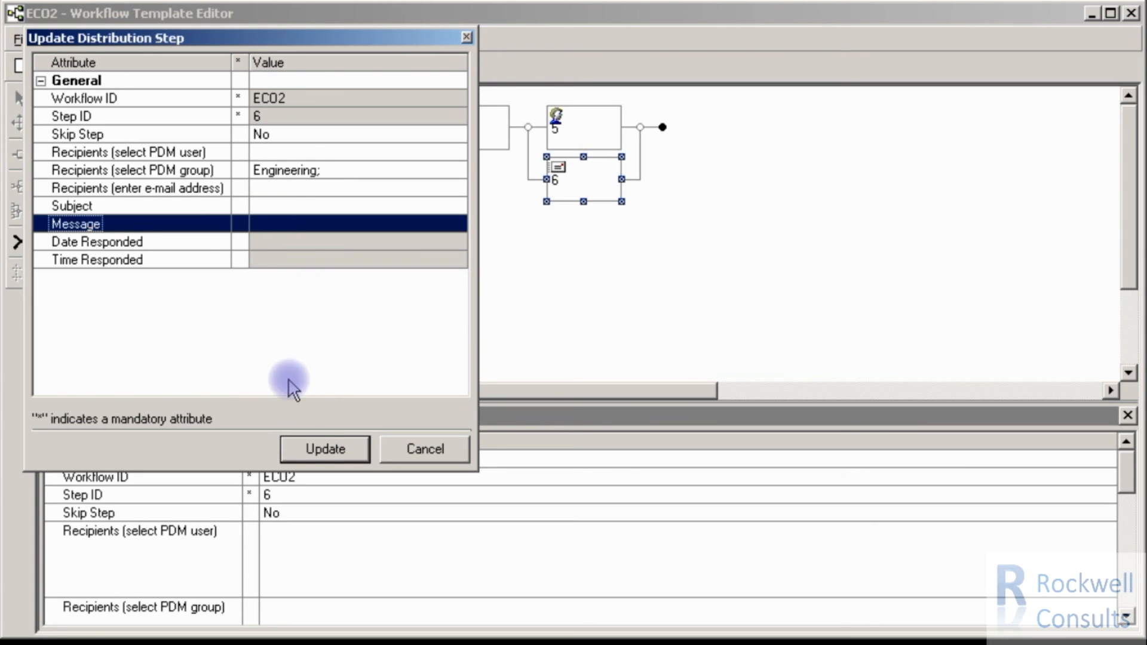
click(326, 450)
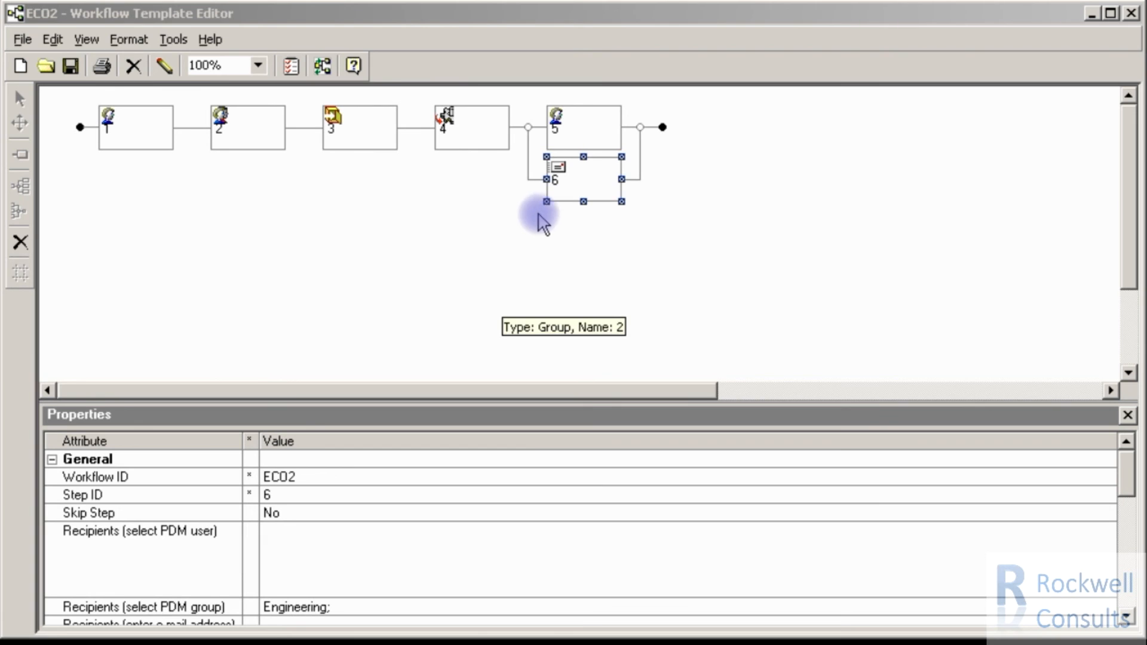
- Uncover the Administrative Console and refresh the Workflow Templates list to check ECO2's status
drag(494, 10, 518, 258)
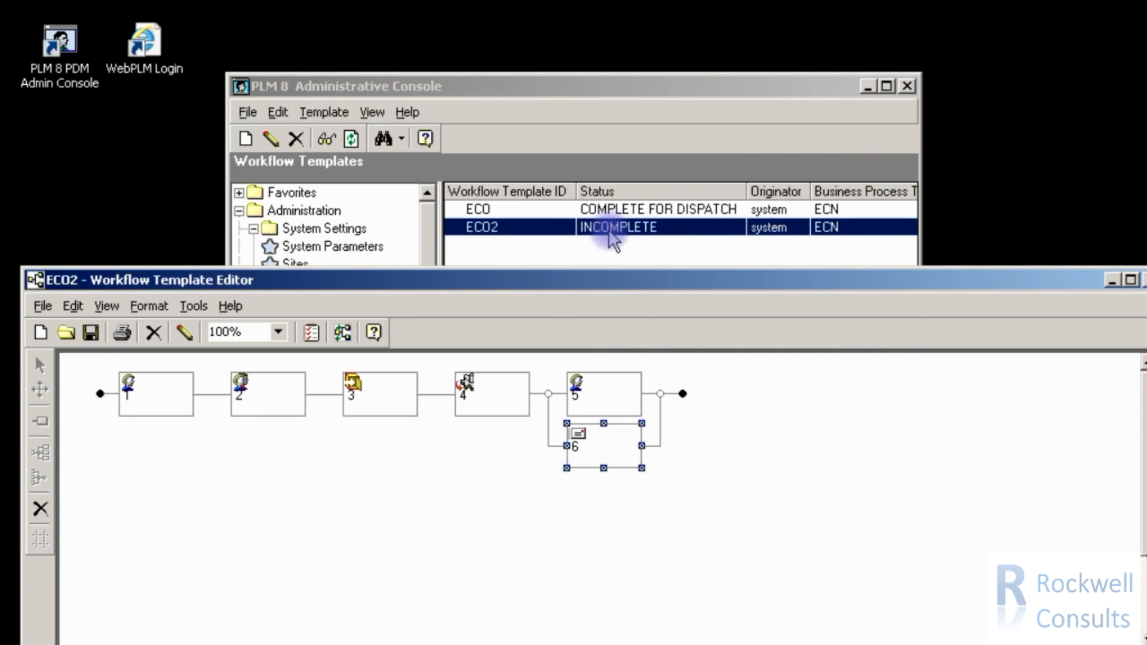
click(351, 138)
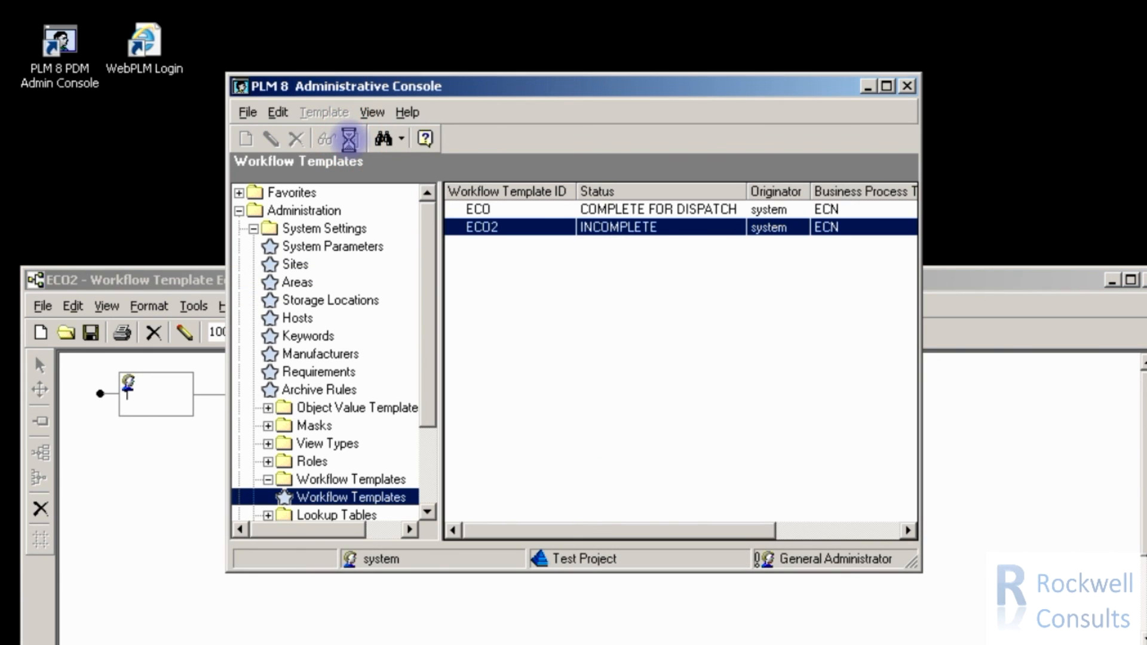